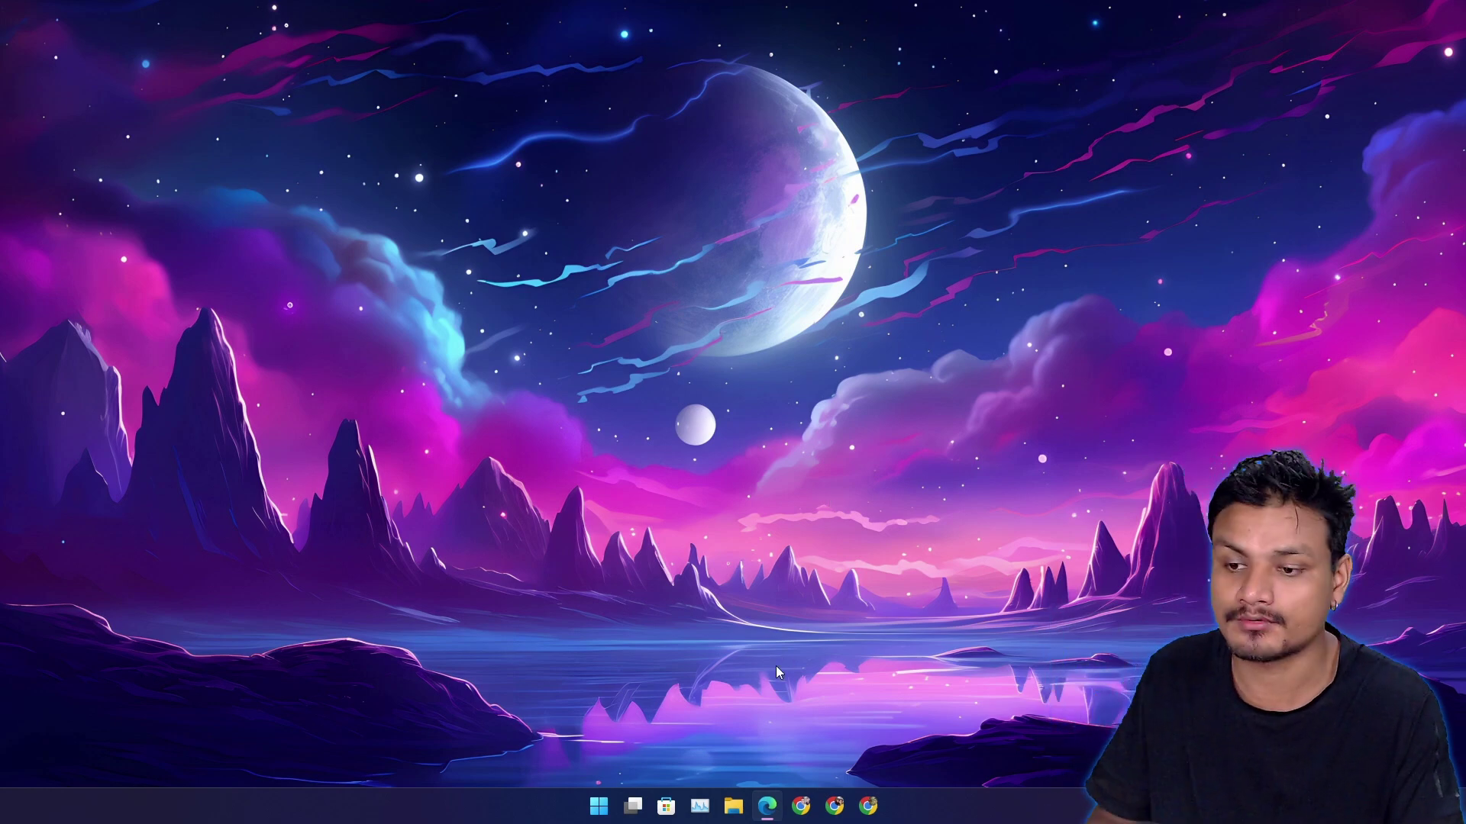
Step: Bring up the Dream Machine page in Edge and reach the empty prompt box
left_click(758, 816)
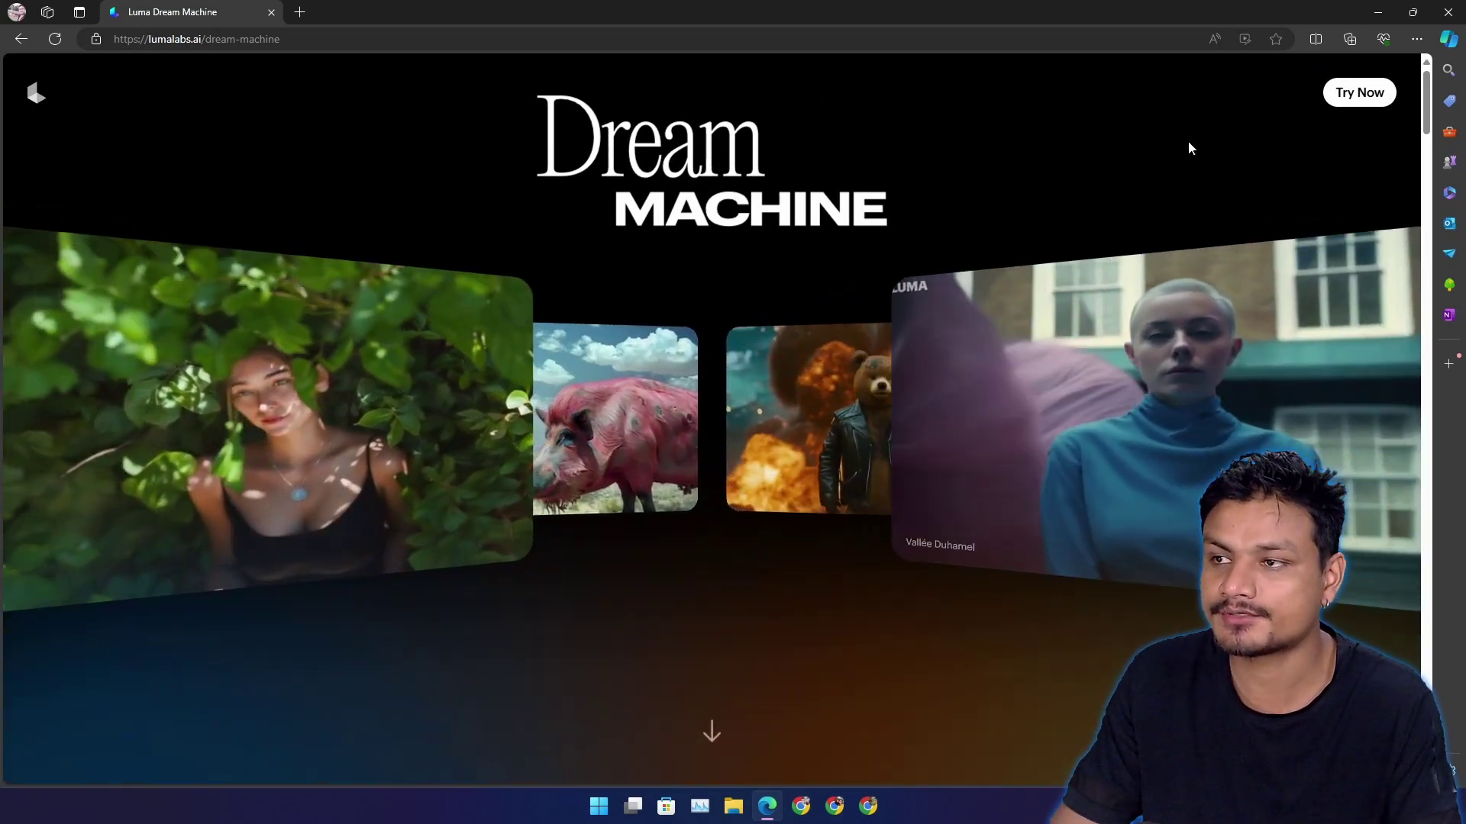
scroll(736, 370, "down", 3)
scroll(703, 431, "up", 3)
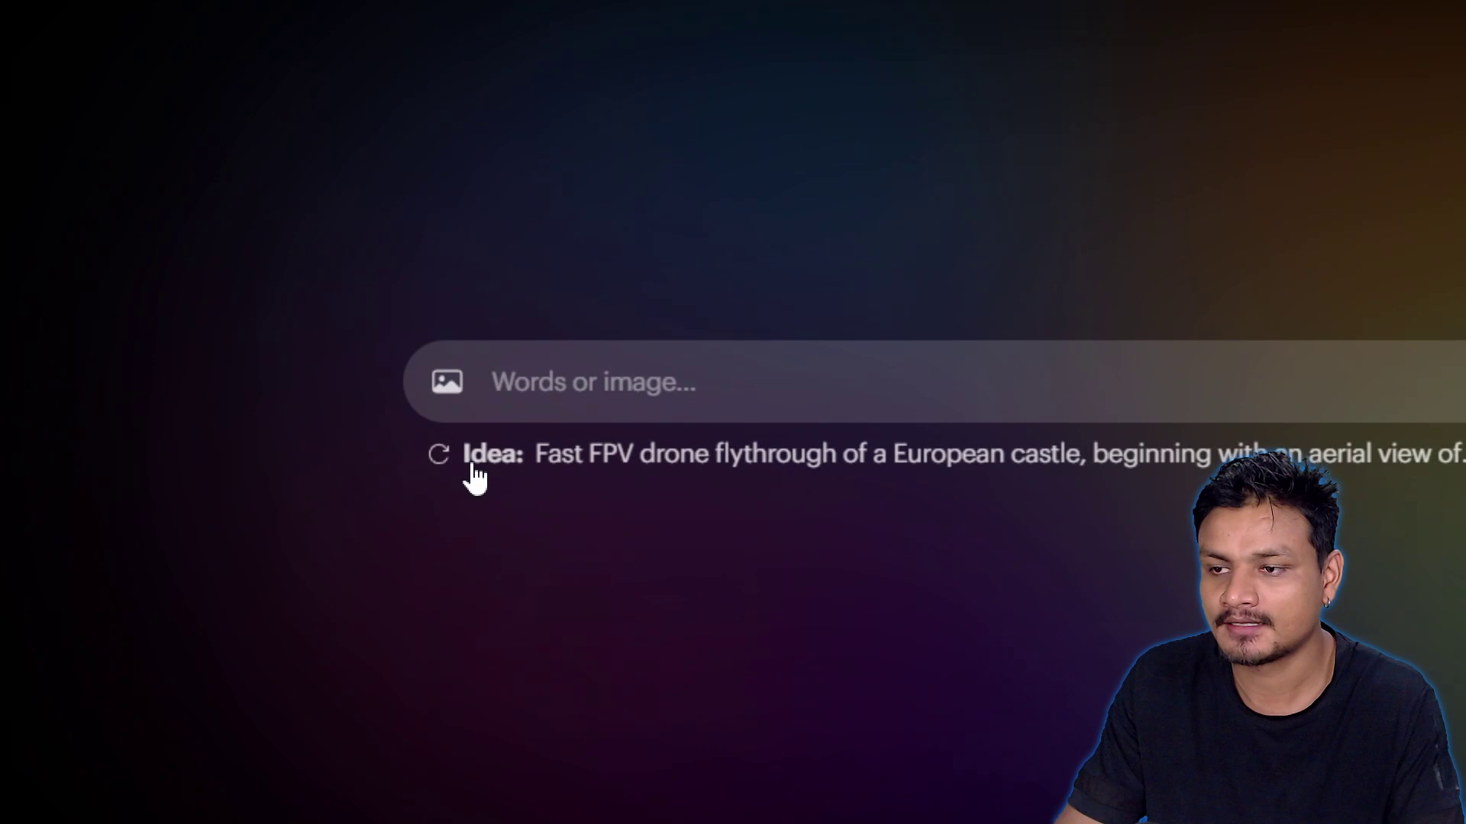
Step: Fill the prompt with the castle FPV drone idea and review it and the high-demand warning
left_click(470, 470)
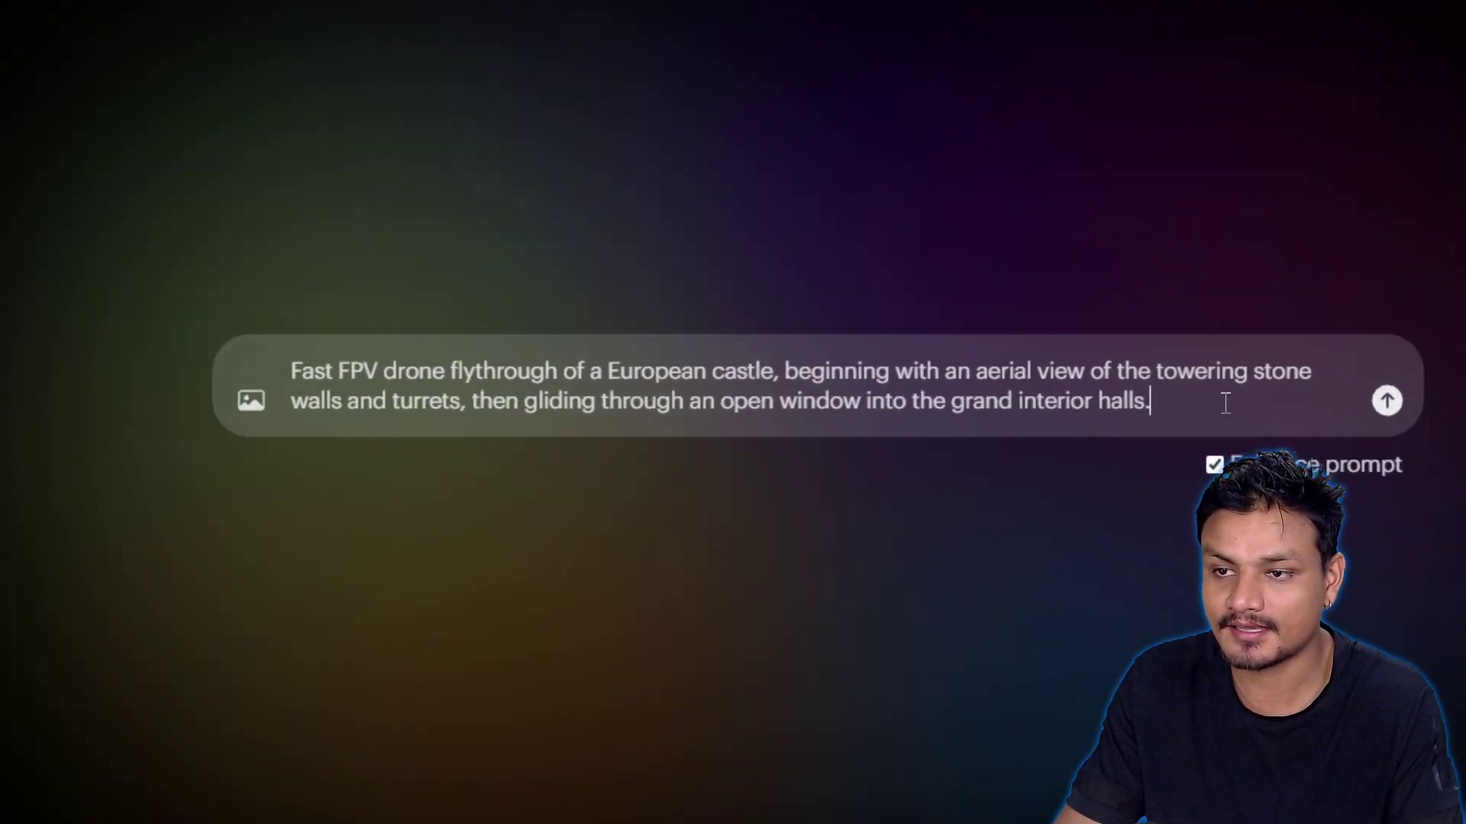
left_click_drag(435, 385, 596, 389)
left_click_drag(684, 375, 1451, 400)
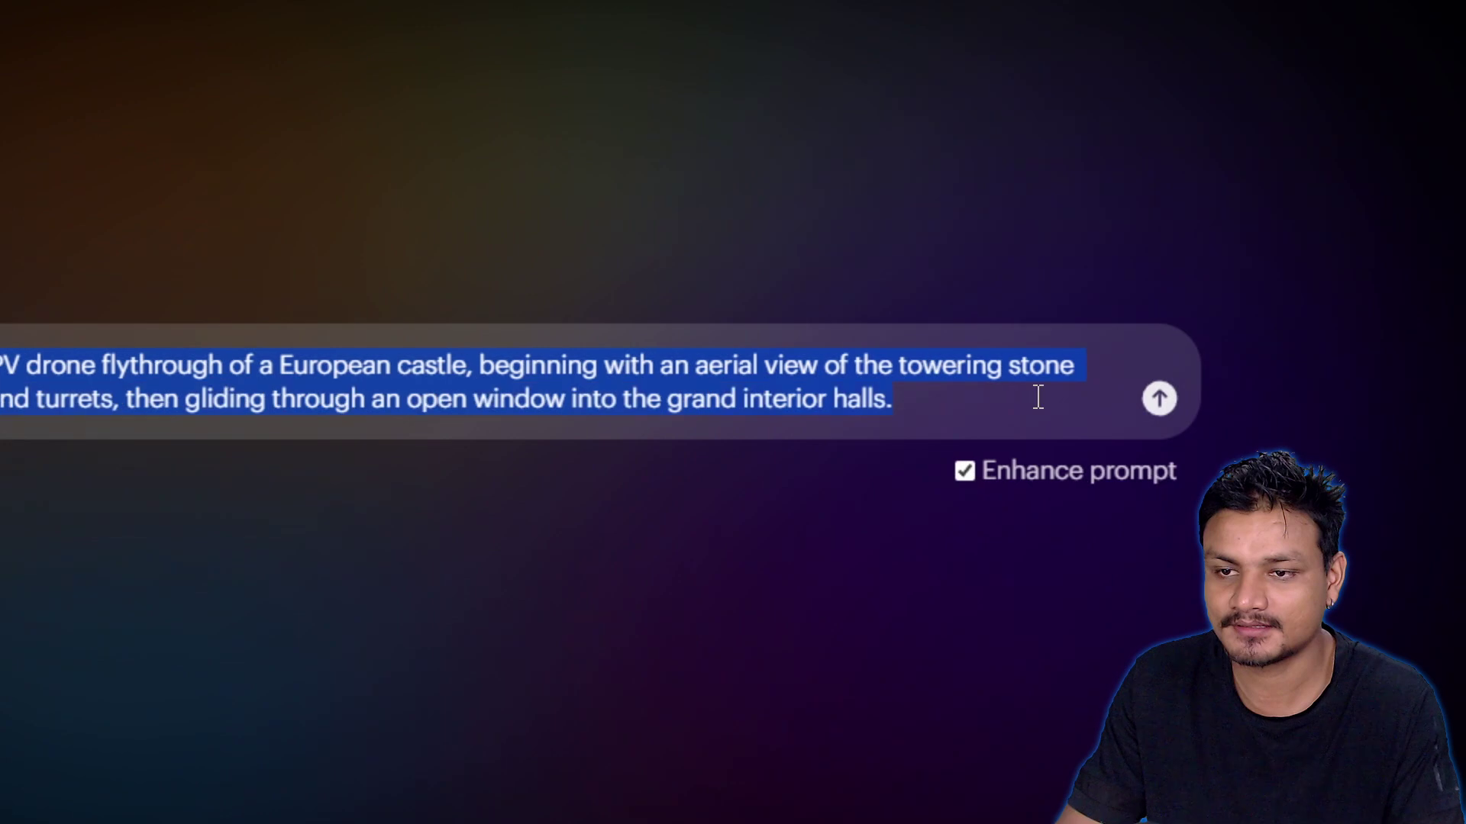
left_click(1432, 402)
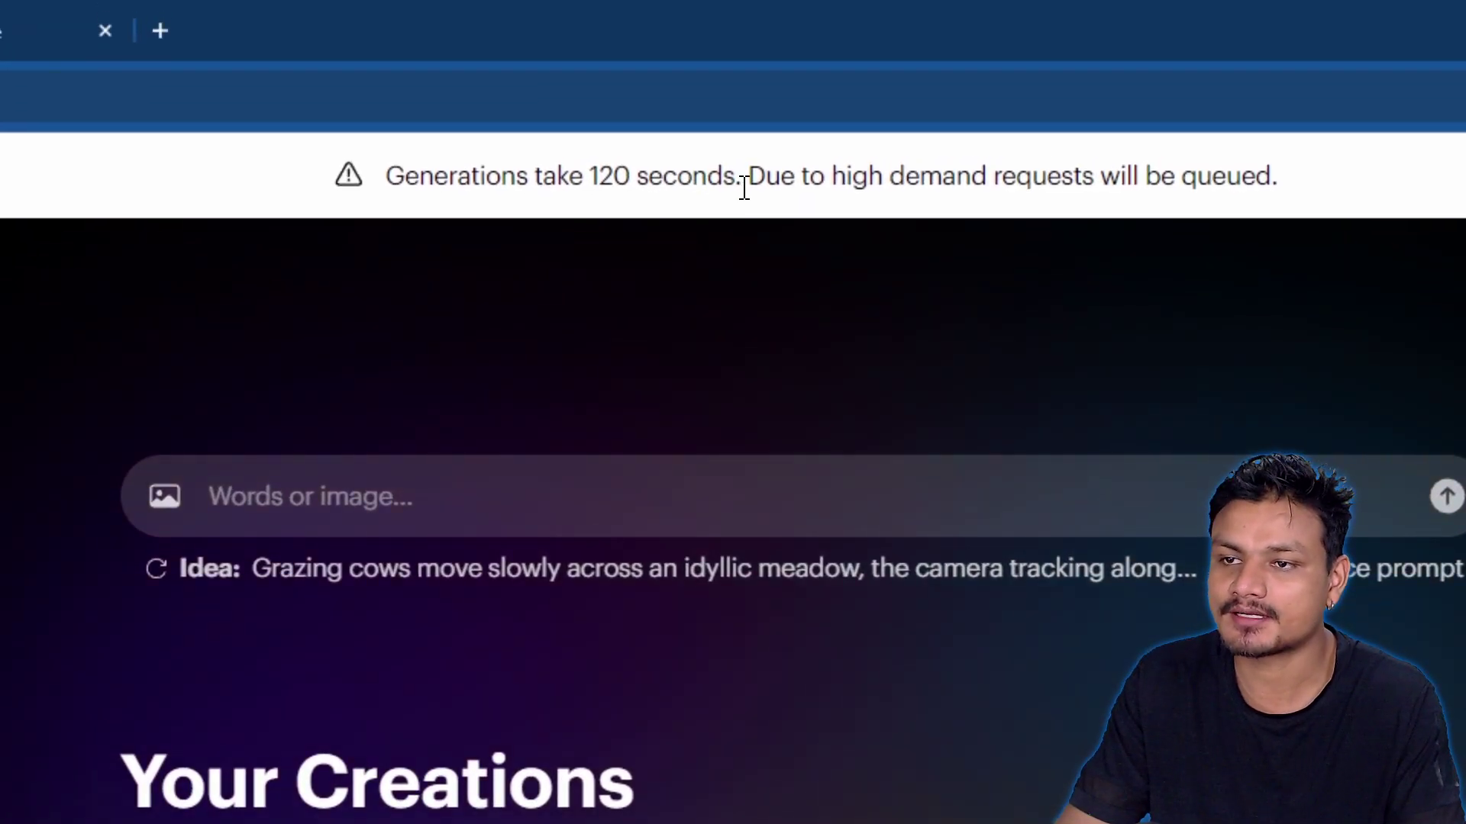
left_click_drag(1034, 186, 1290, 191)
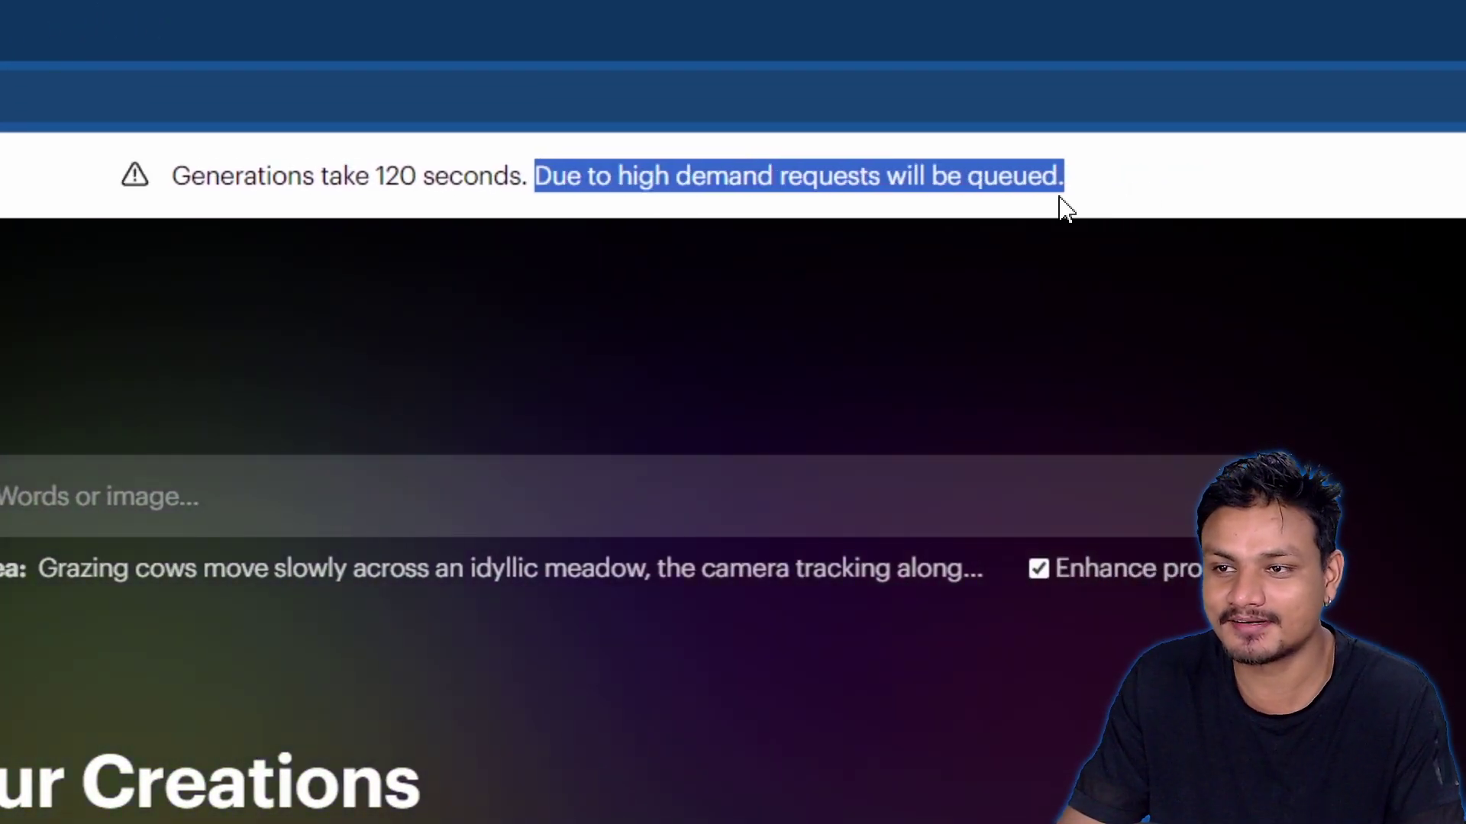
left_click(372, 229)
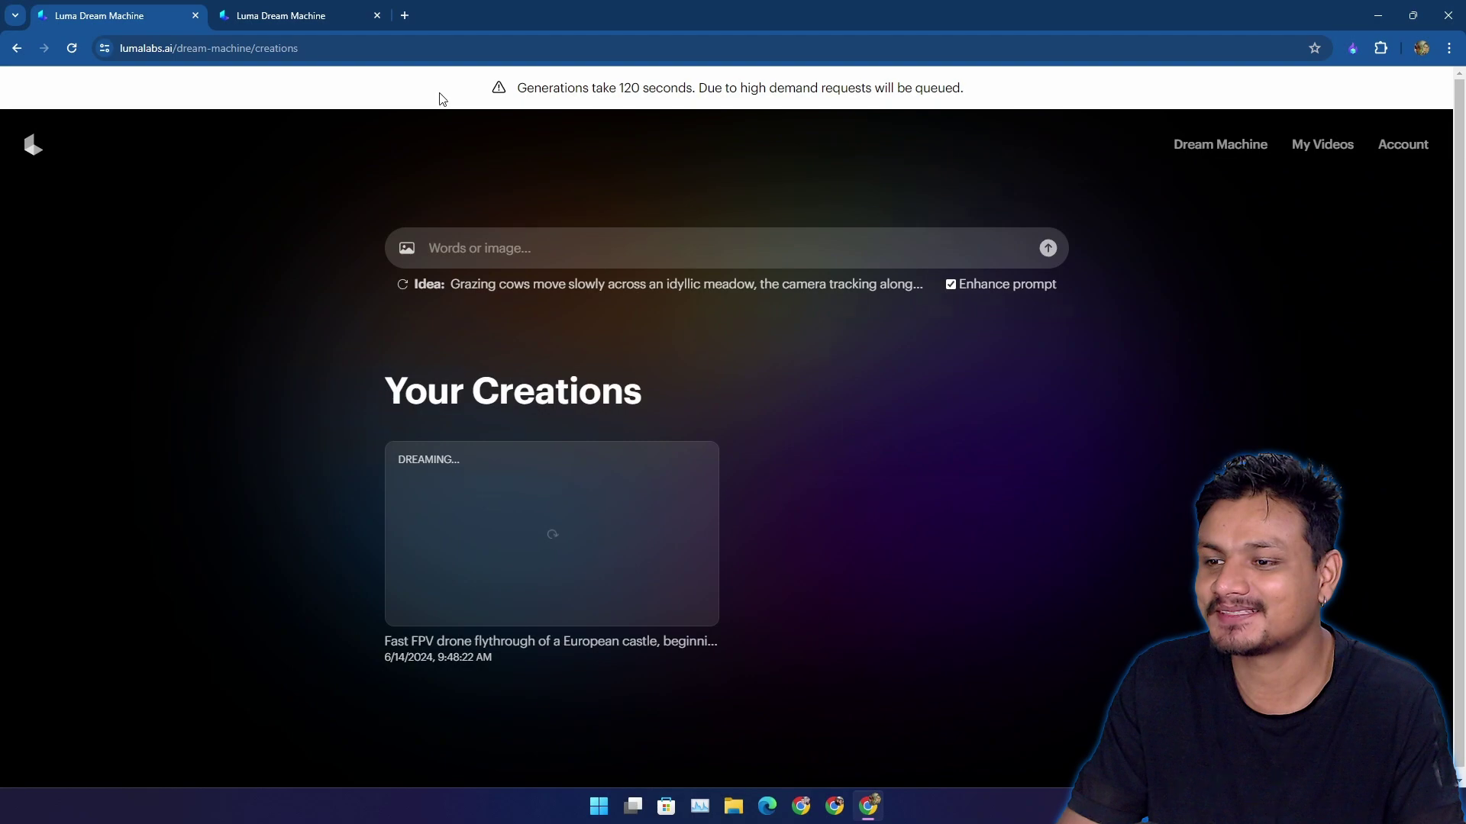
Step: Switch to the second Dream Machine tab and browse the example video grid
left_click(302, 15)
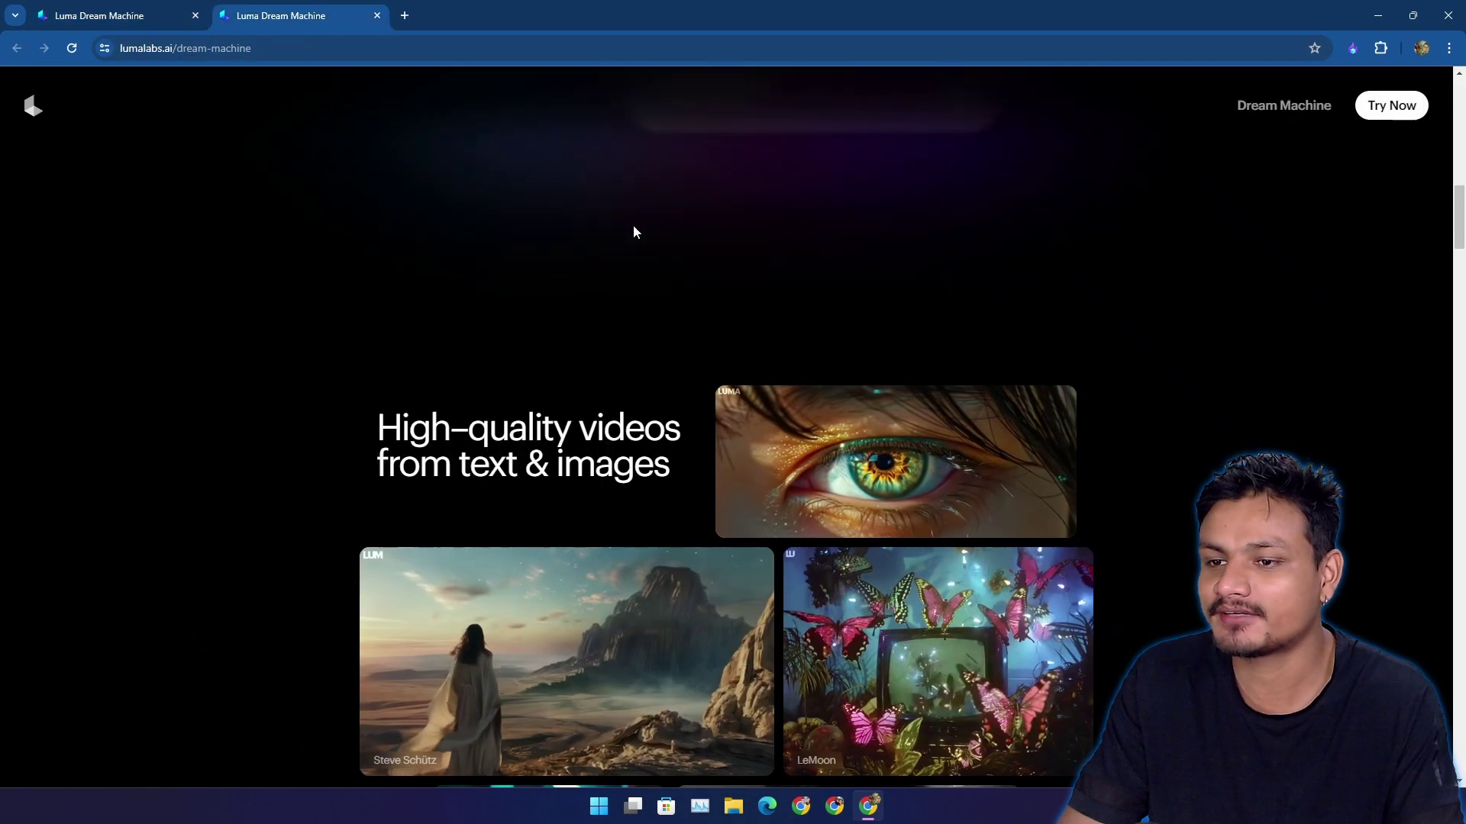
scroll(847, 373, "down", 3)
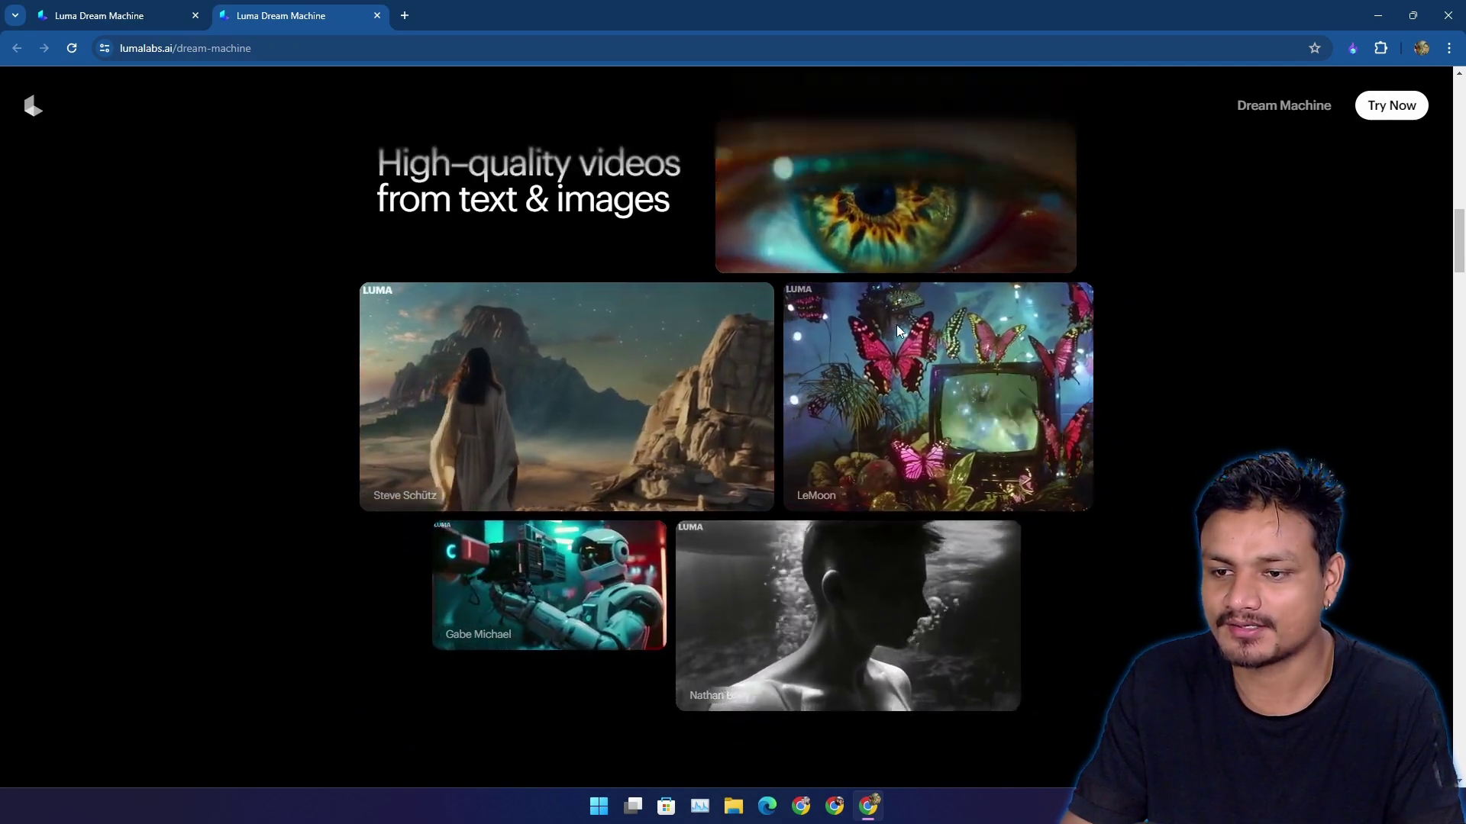
scroll(786, 367, "down", 2)
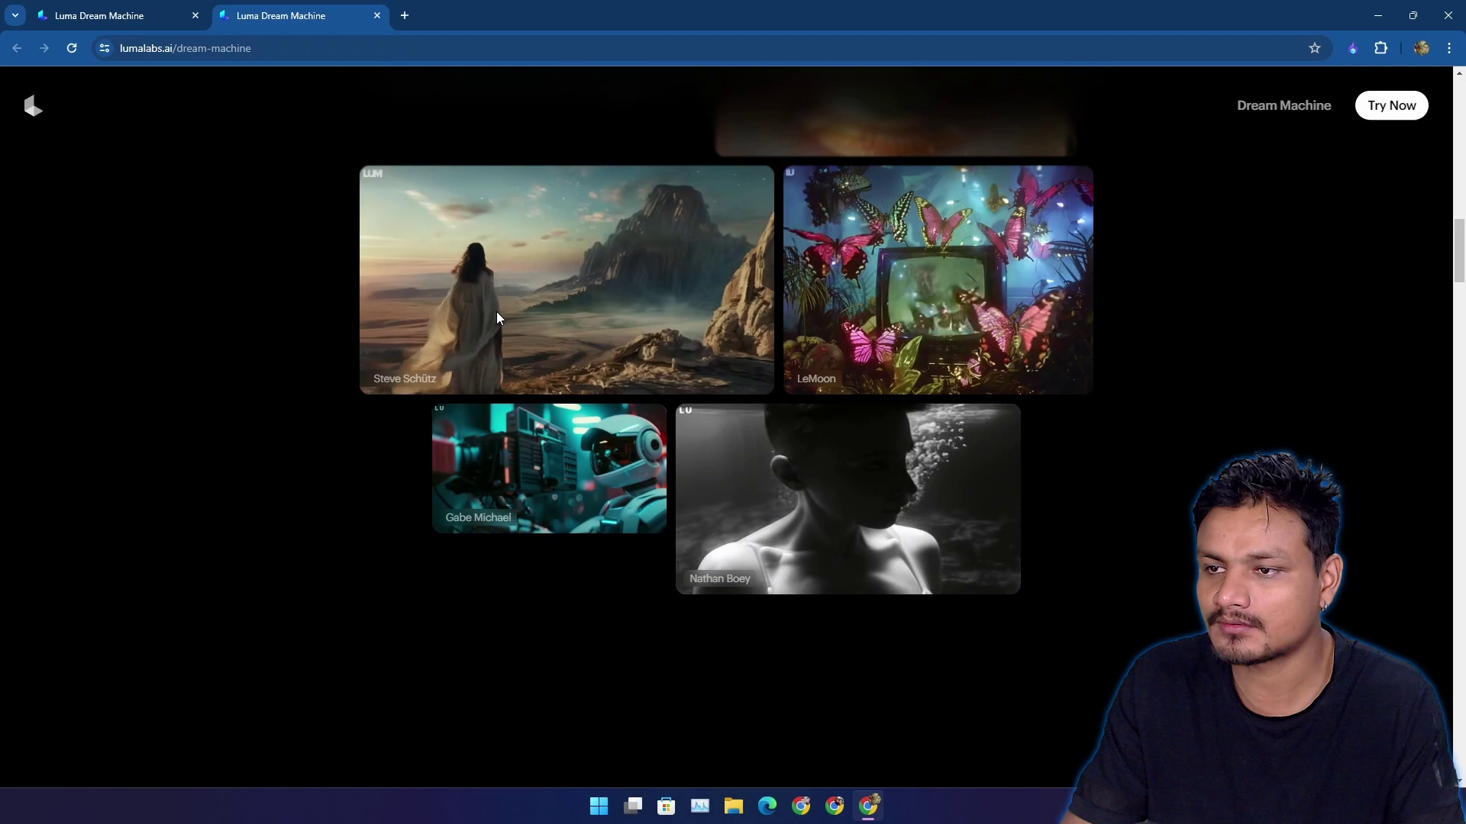
scroll(649, 327, "up", 1)
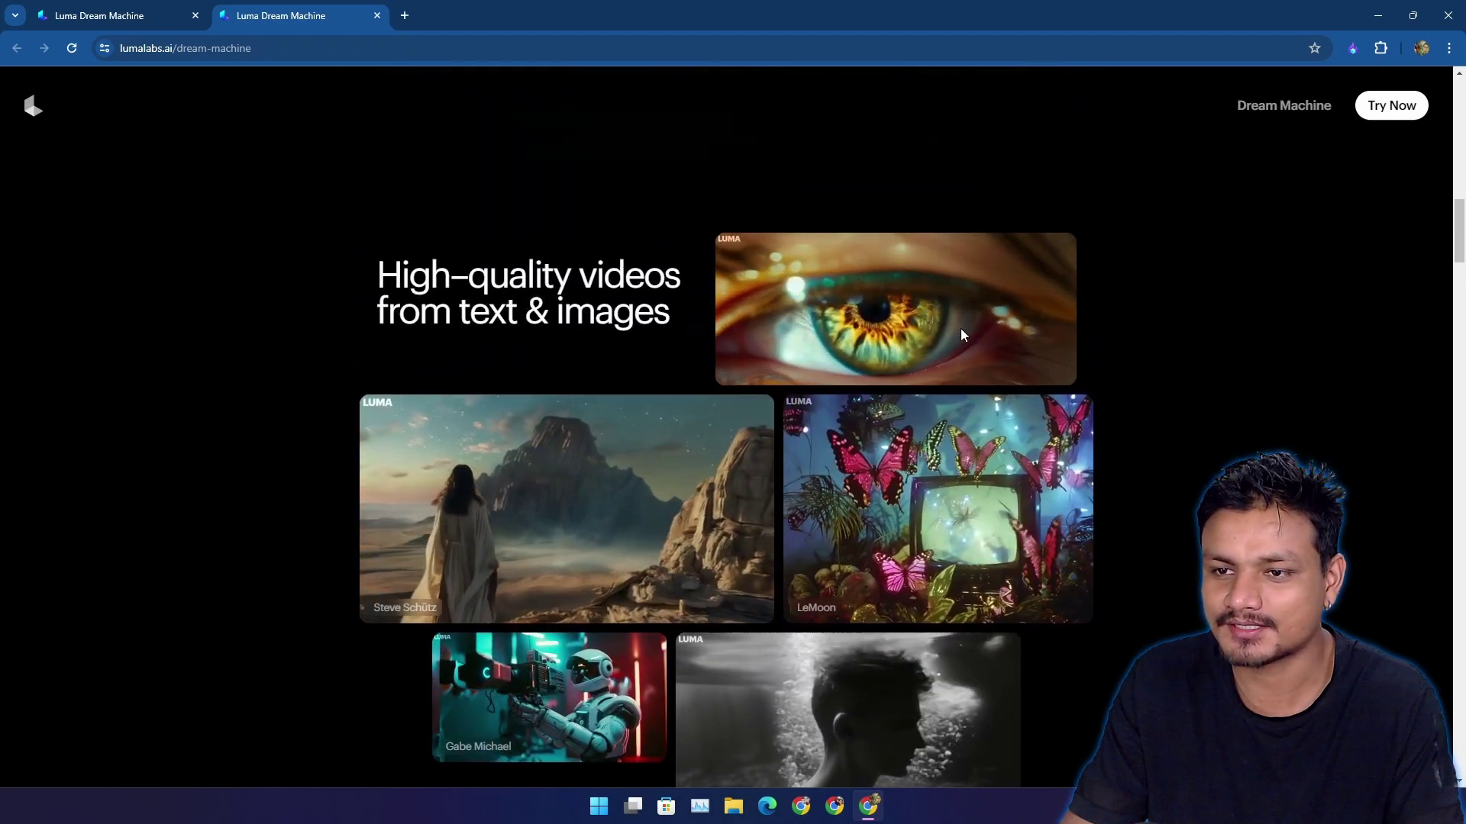
scroll(960, 334, "down", 5)
scroll(869, 400, "down", 3)
scroll(868, 405, "down", 3)
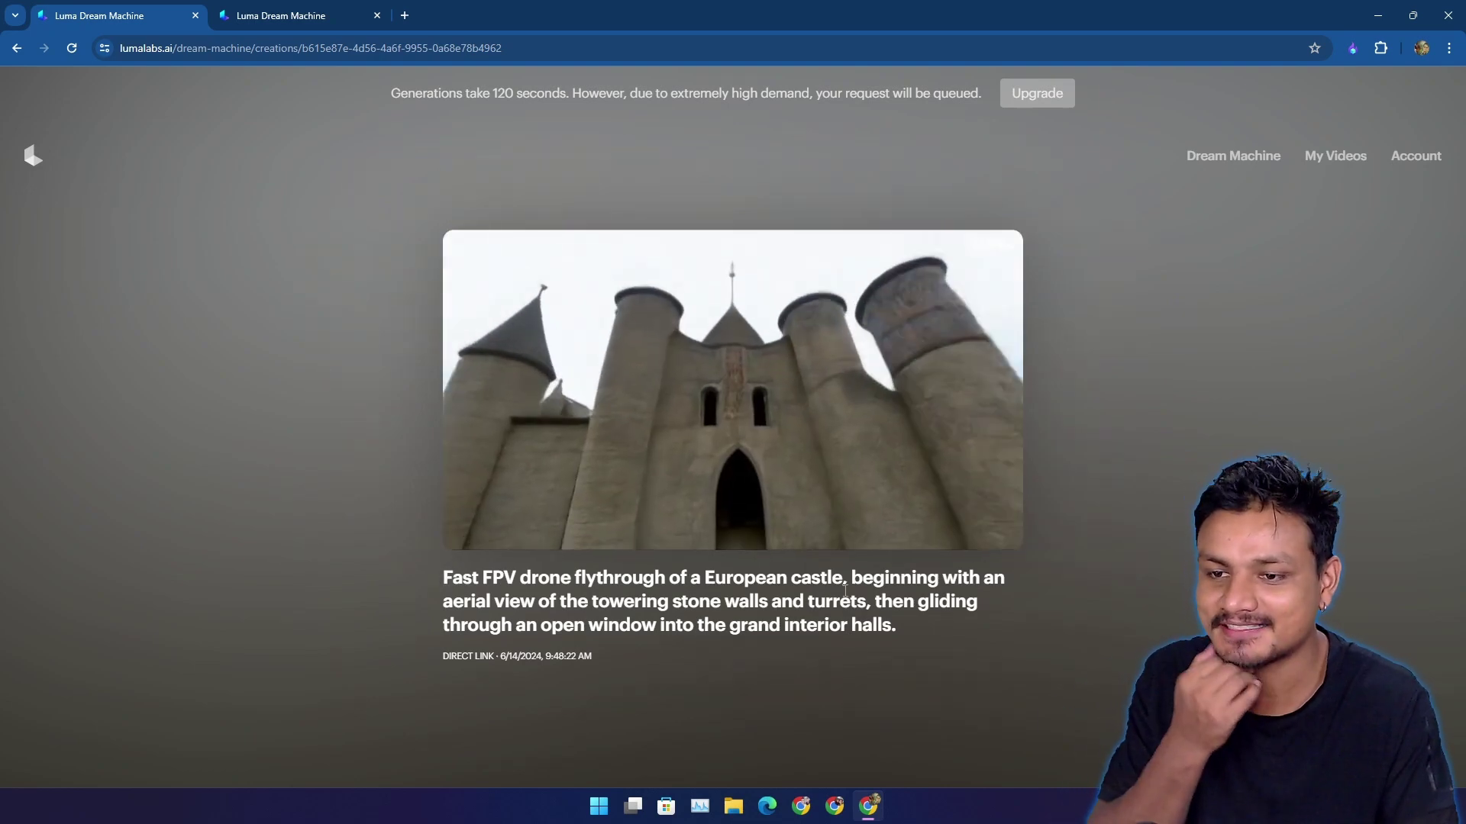
Step: Return to the creation page and paste the hat-wearing dog driving prompt, fixing 'hat'
left_click(1233, 156)
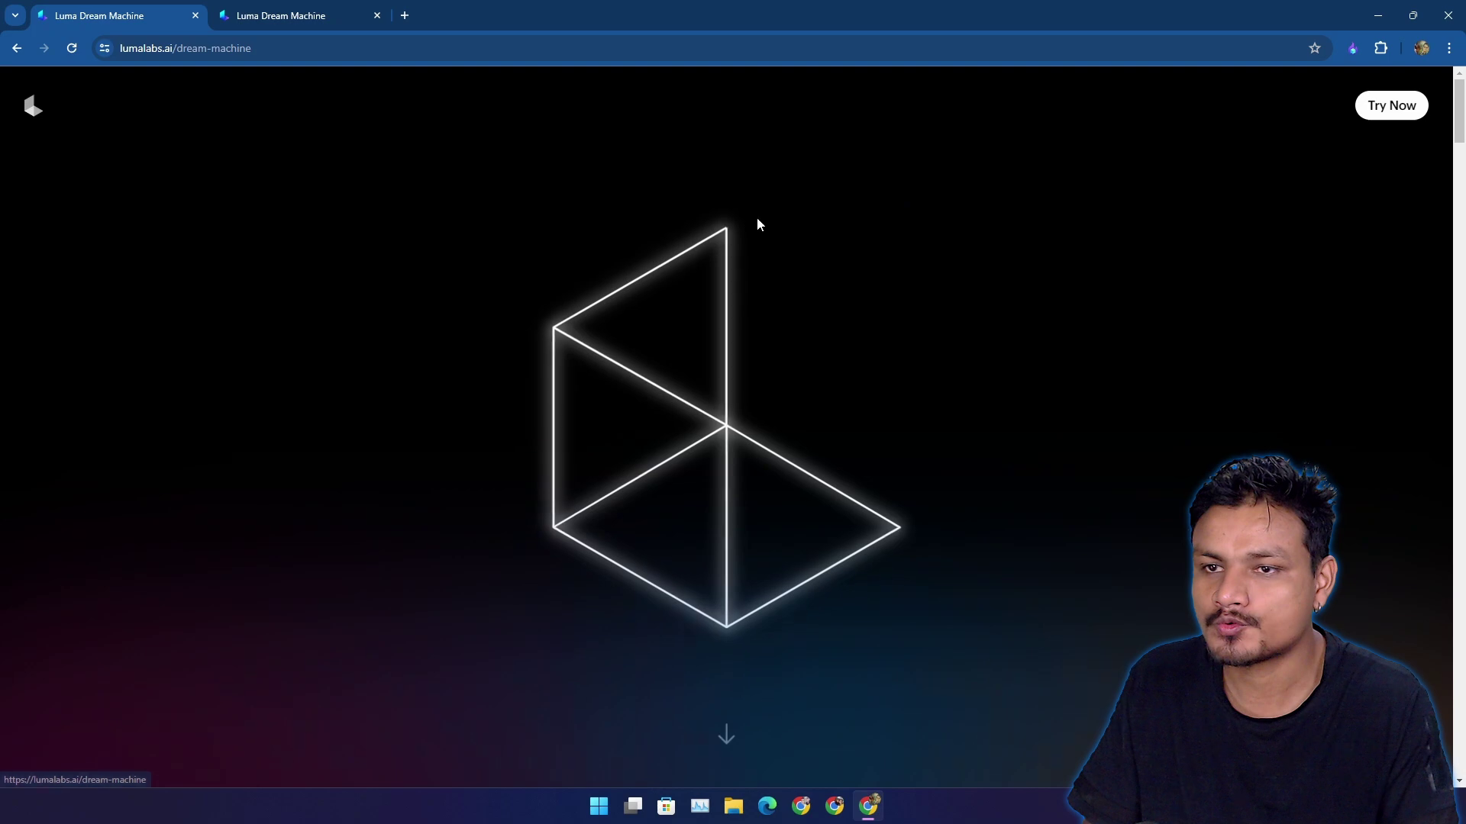
left_click(1413, 114)
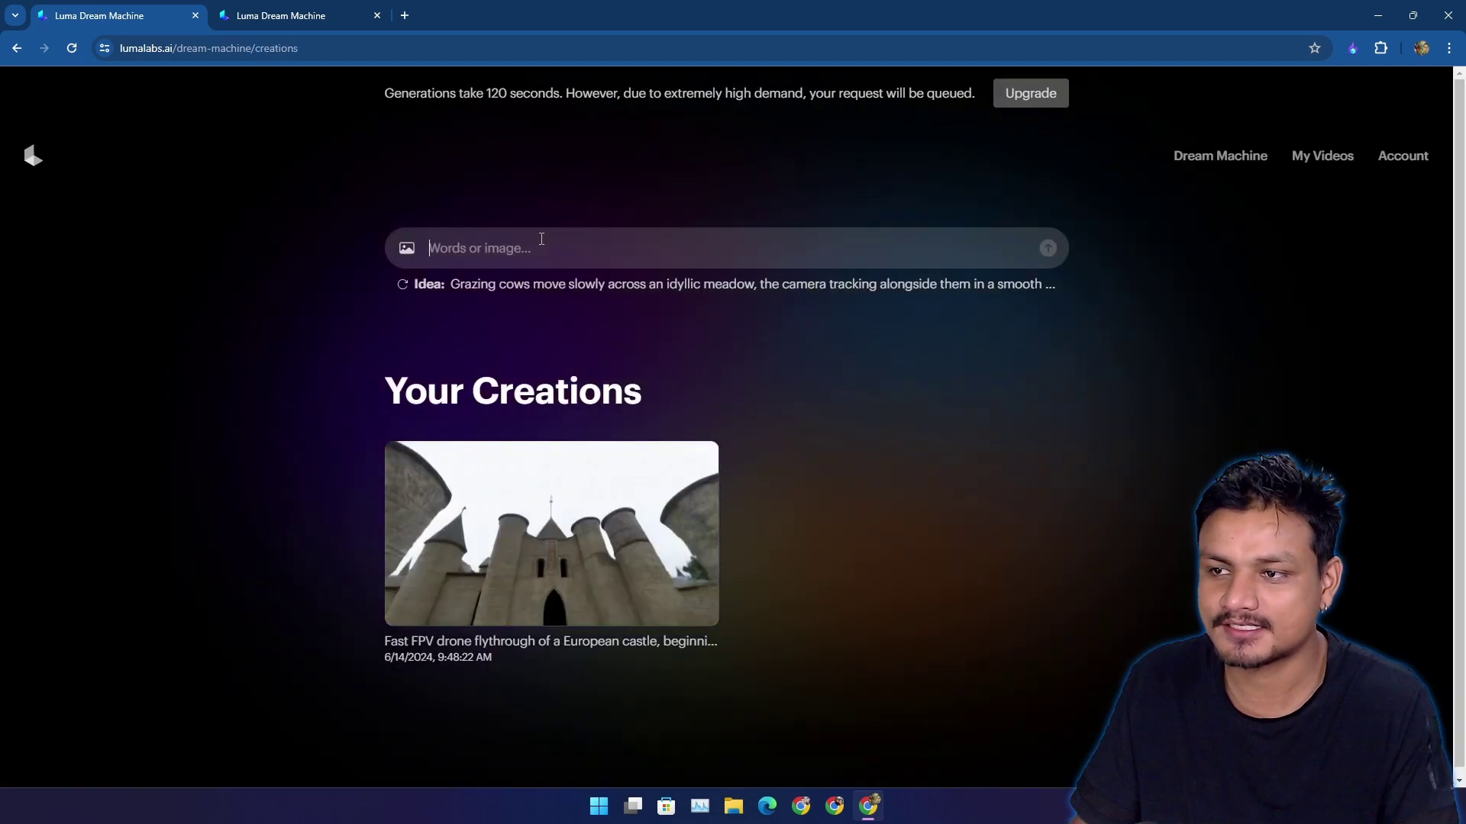
type("a dog driving a car, wearing had, side view, road trip, beautiful landscape")
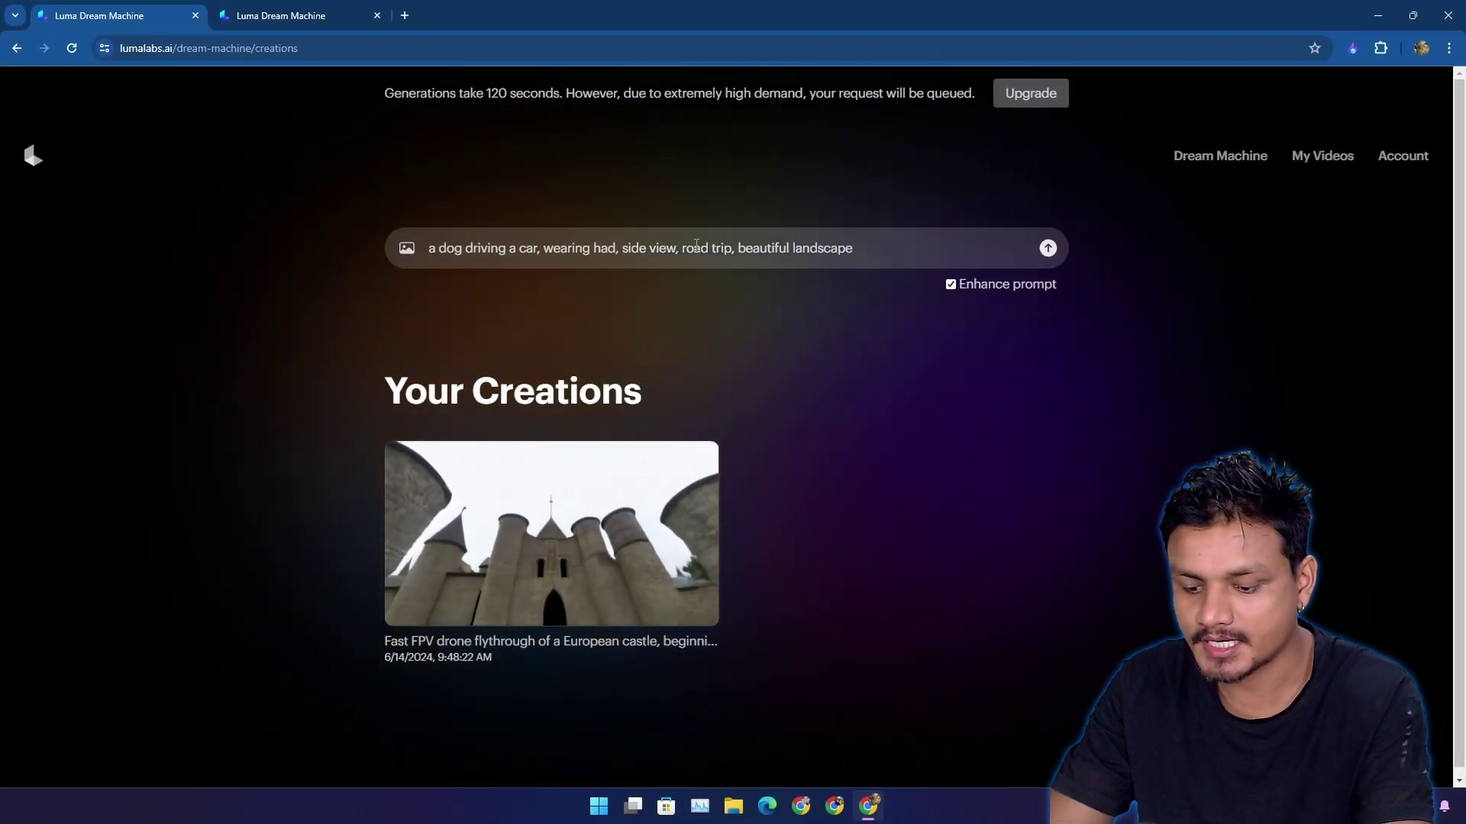
type("t")
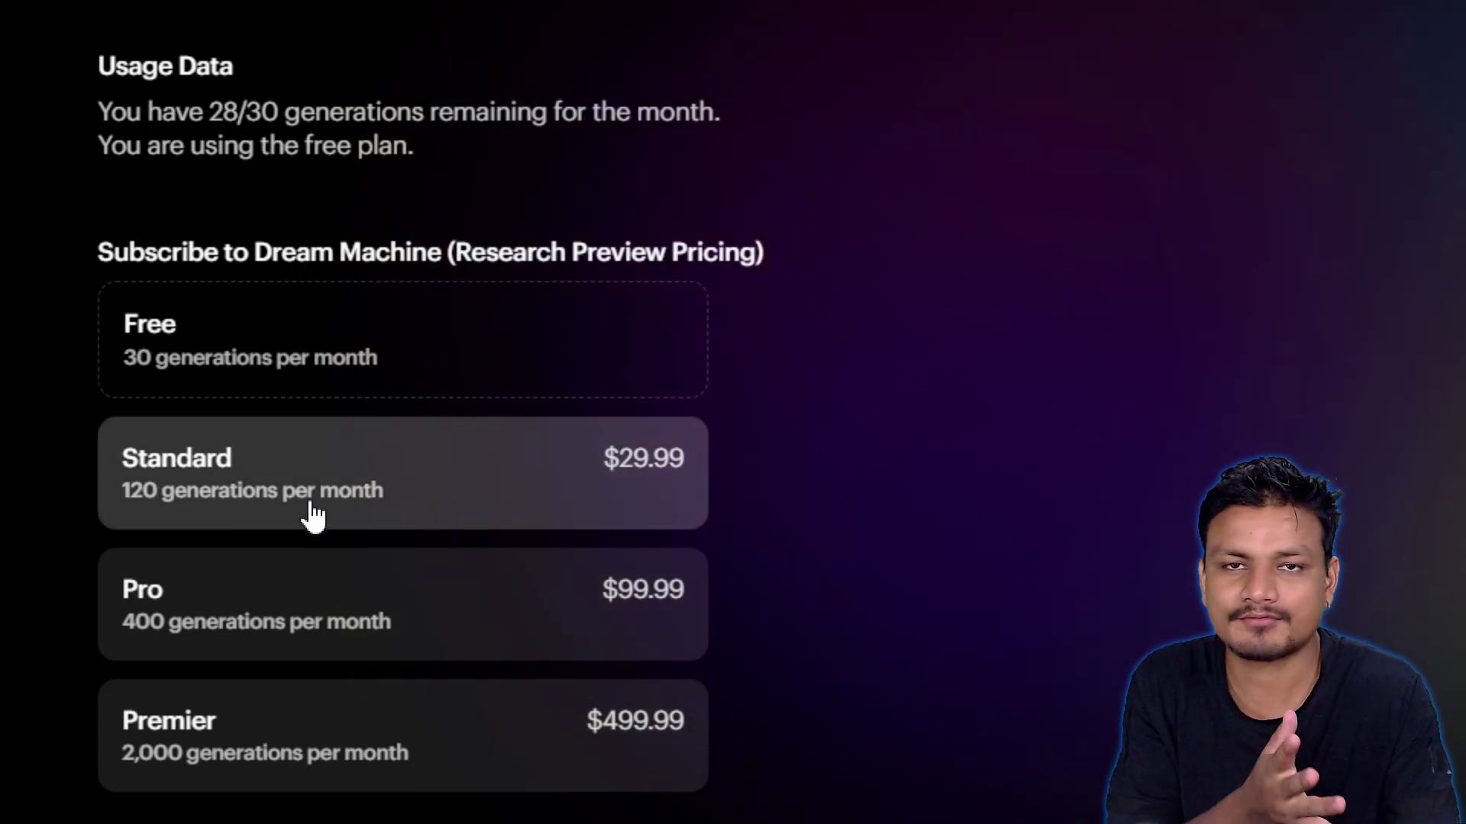
Step: Scroll the pricing plans and highlight the Free plan's 30 generations per month
scroll(376, 671, "down", 1)
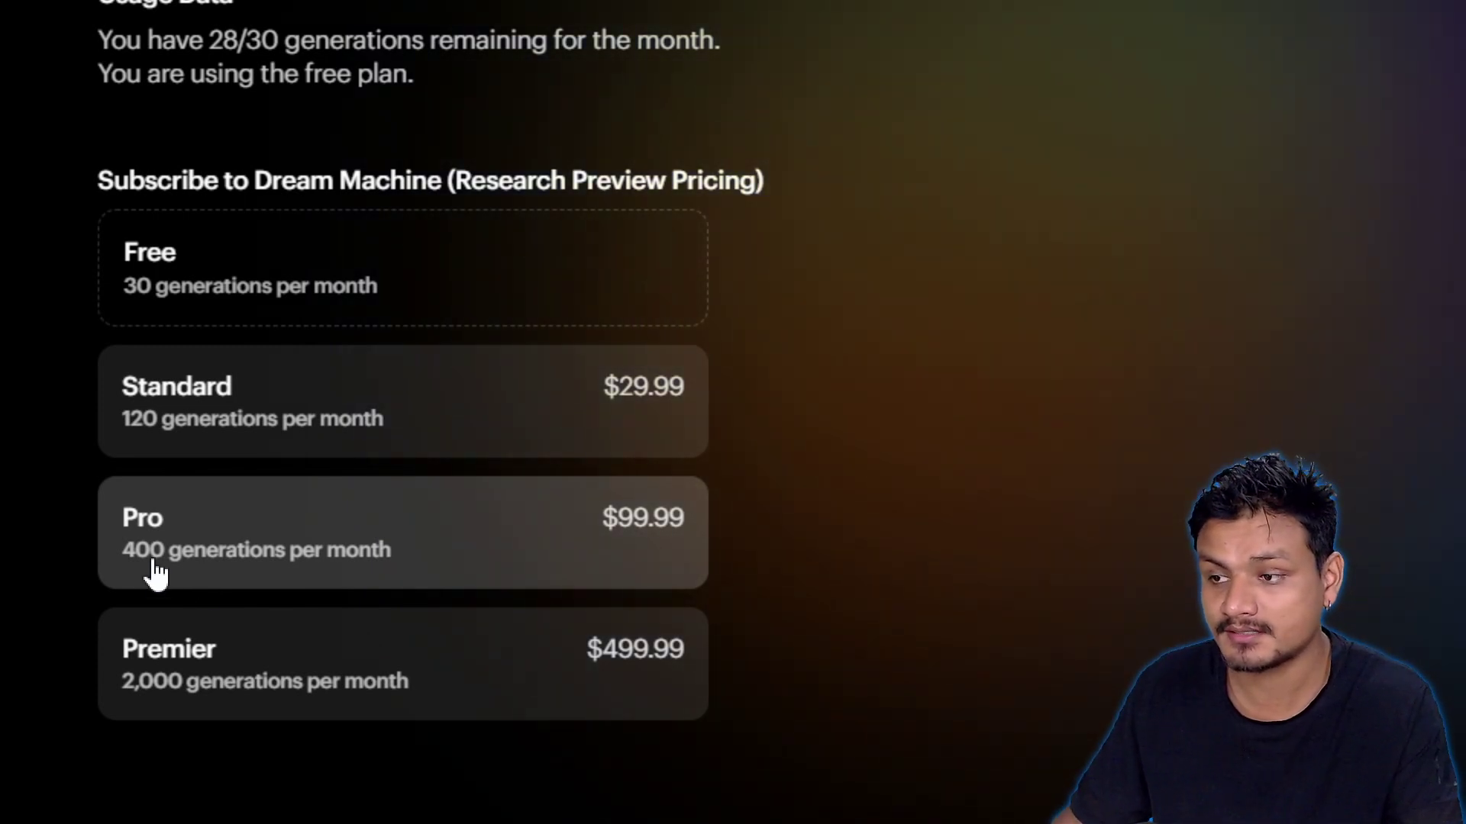
scroll(114, 677, "down", 2)
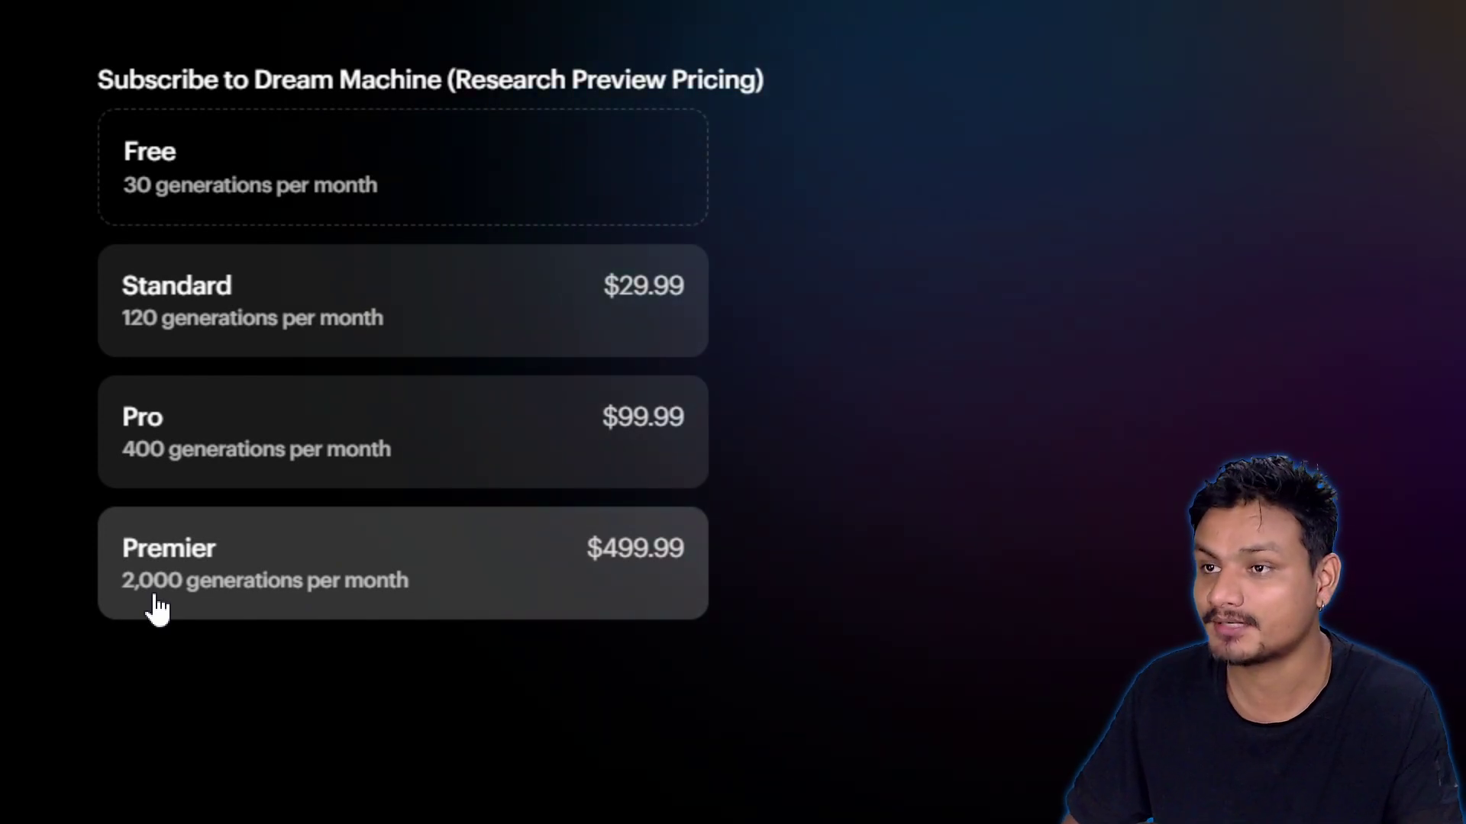
scroll(458, 229, "up", 1)
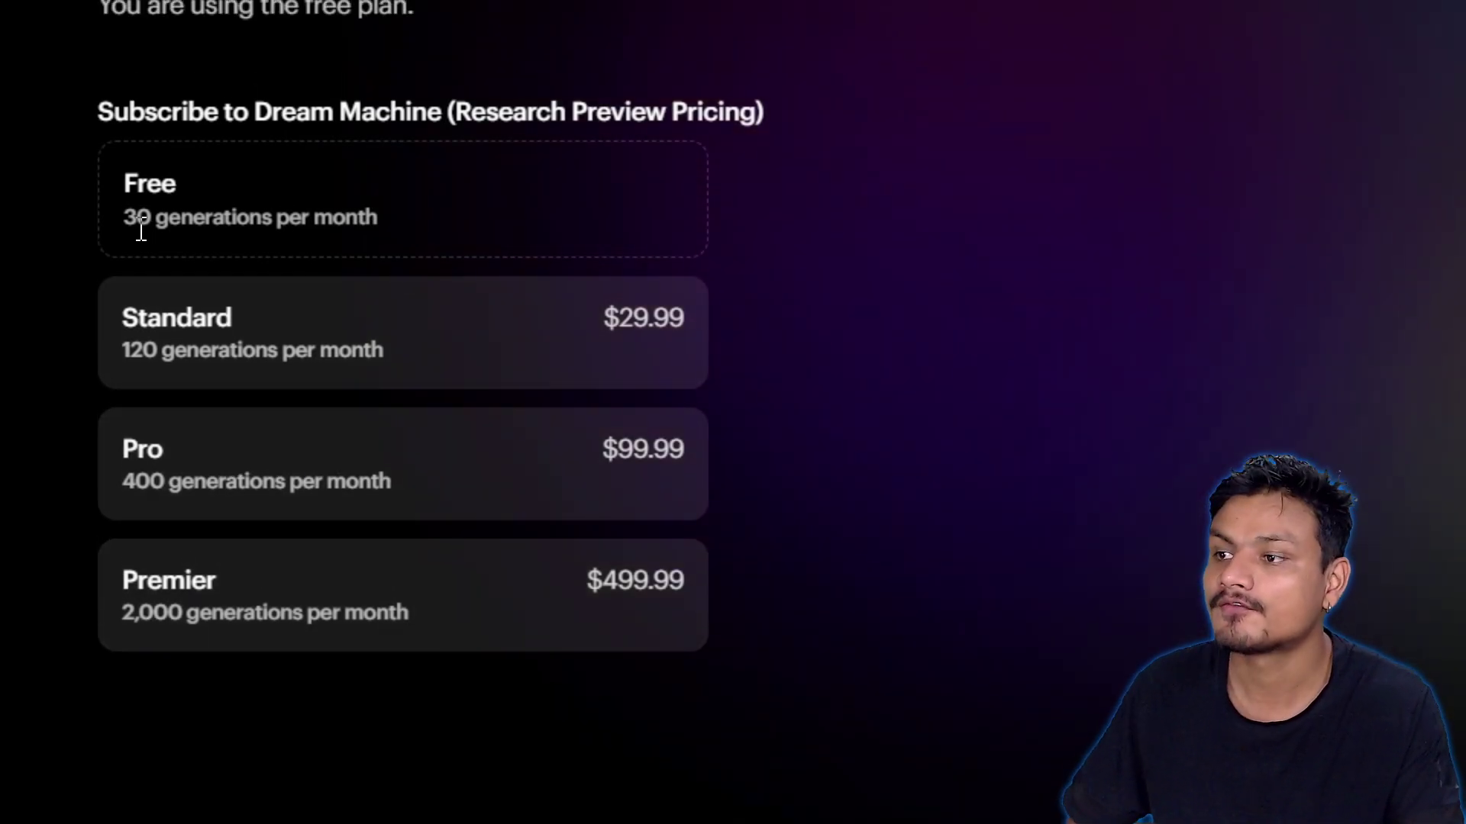
left_click_drag(126, 219, 396, 228)
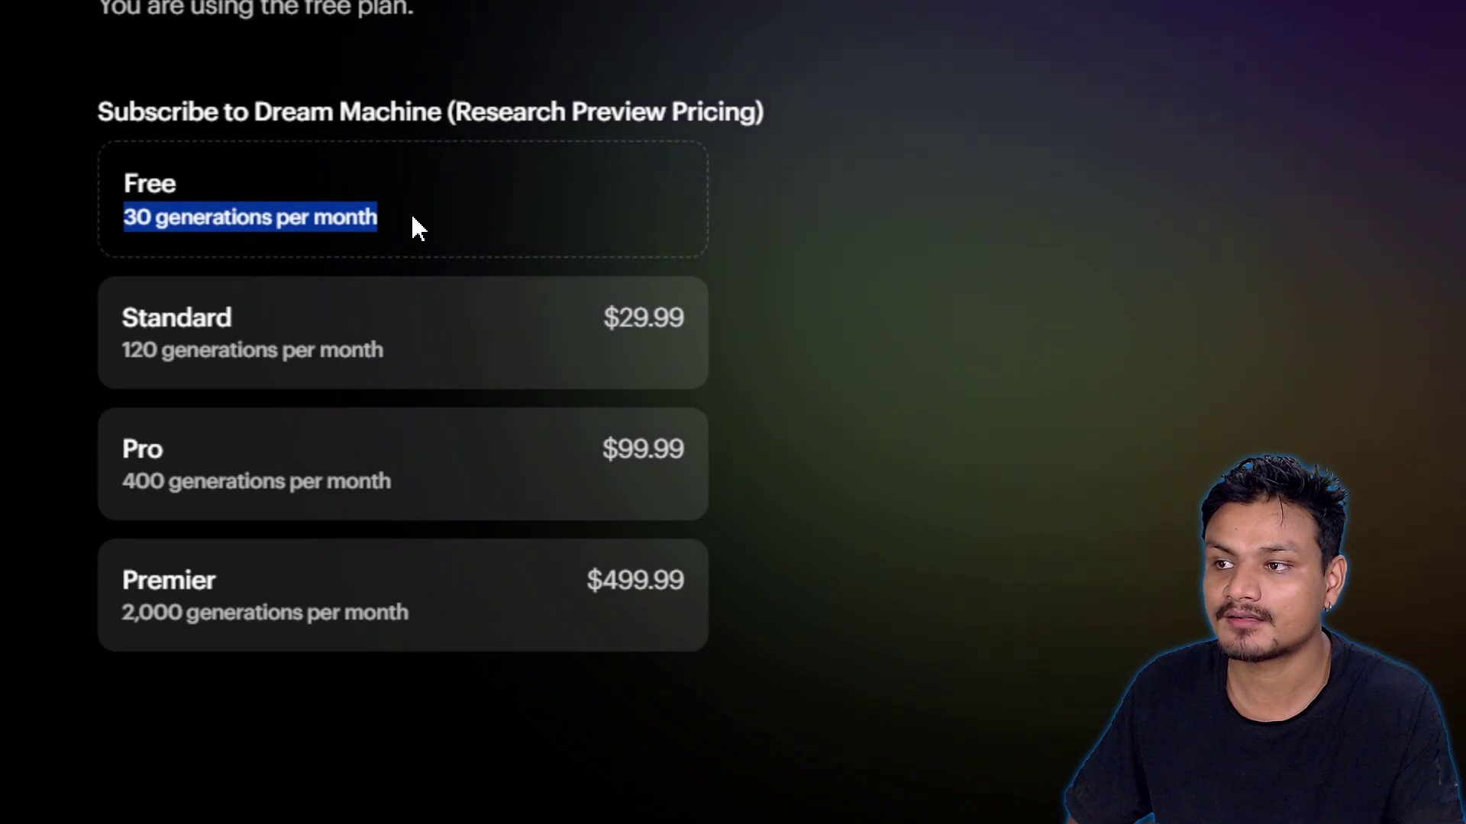
left_click_drag(123, 220, 419, 236)
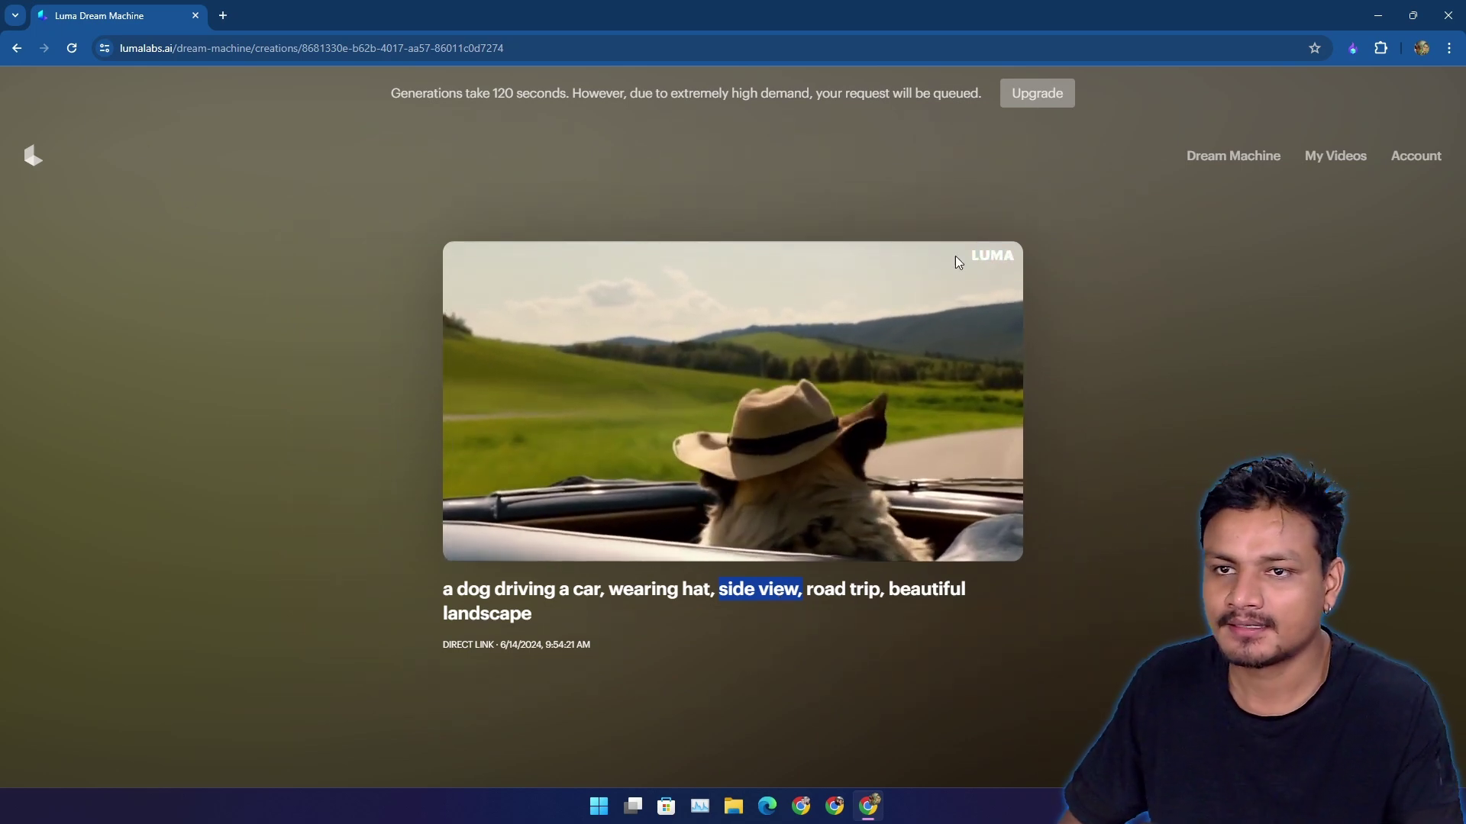
right_click(1223, 164)
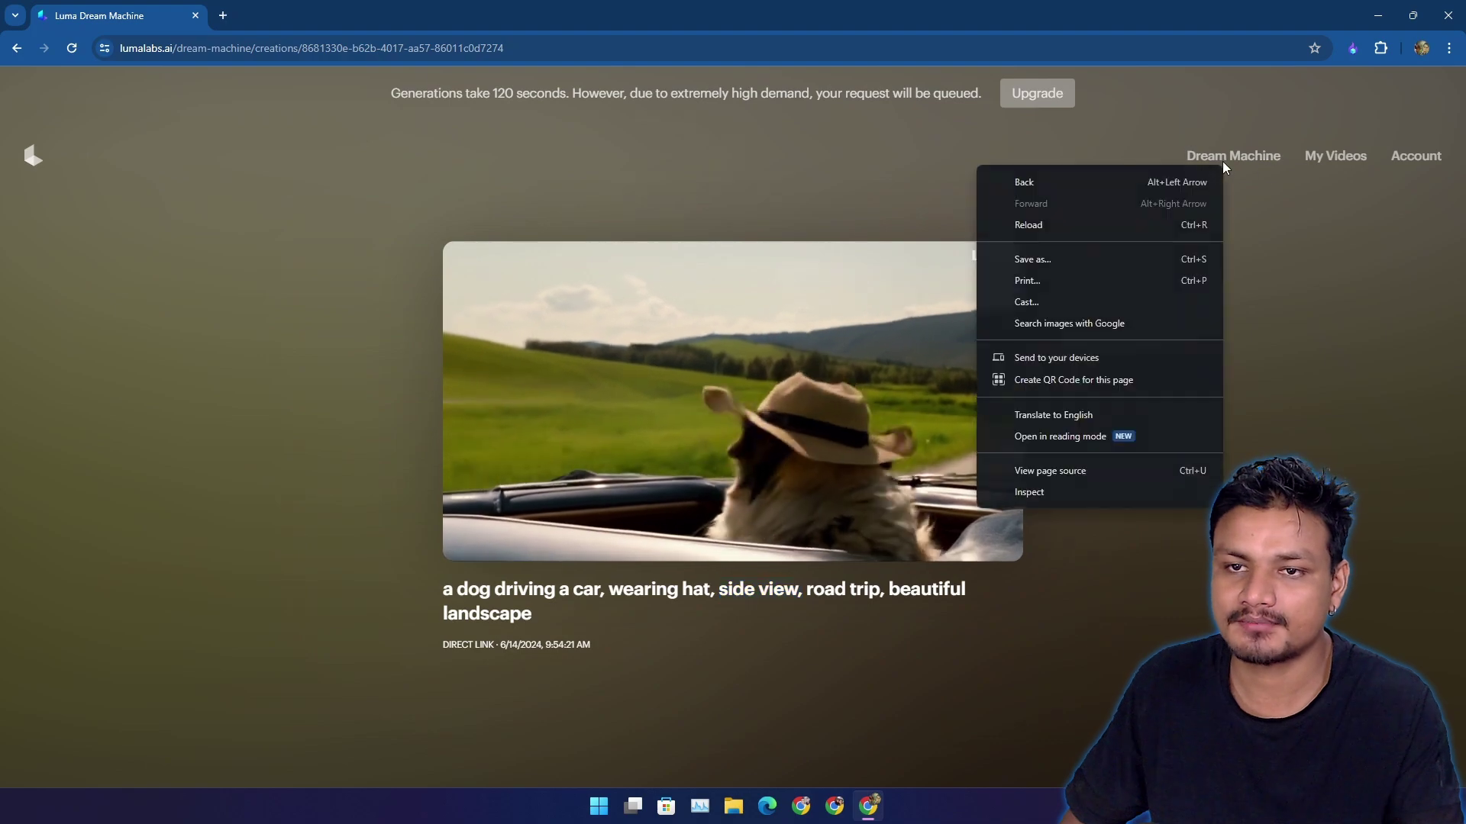
key("Escape")
middle_click(1245, 162)
left_click(342, 26)
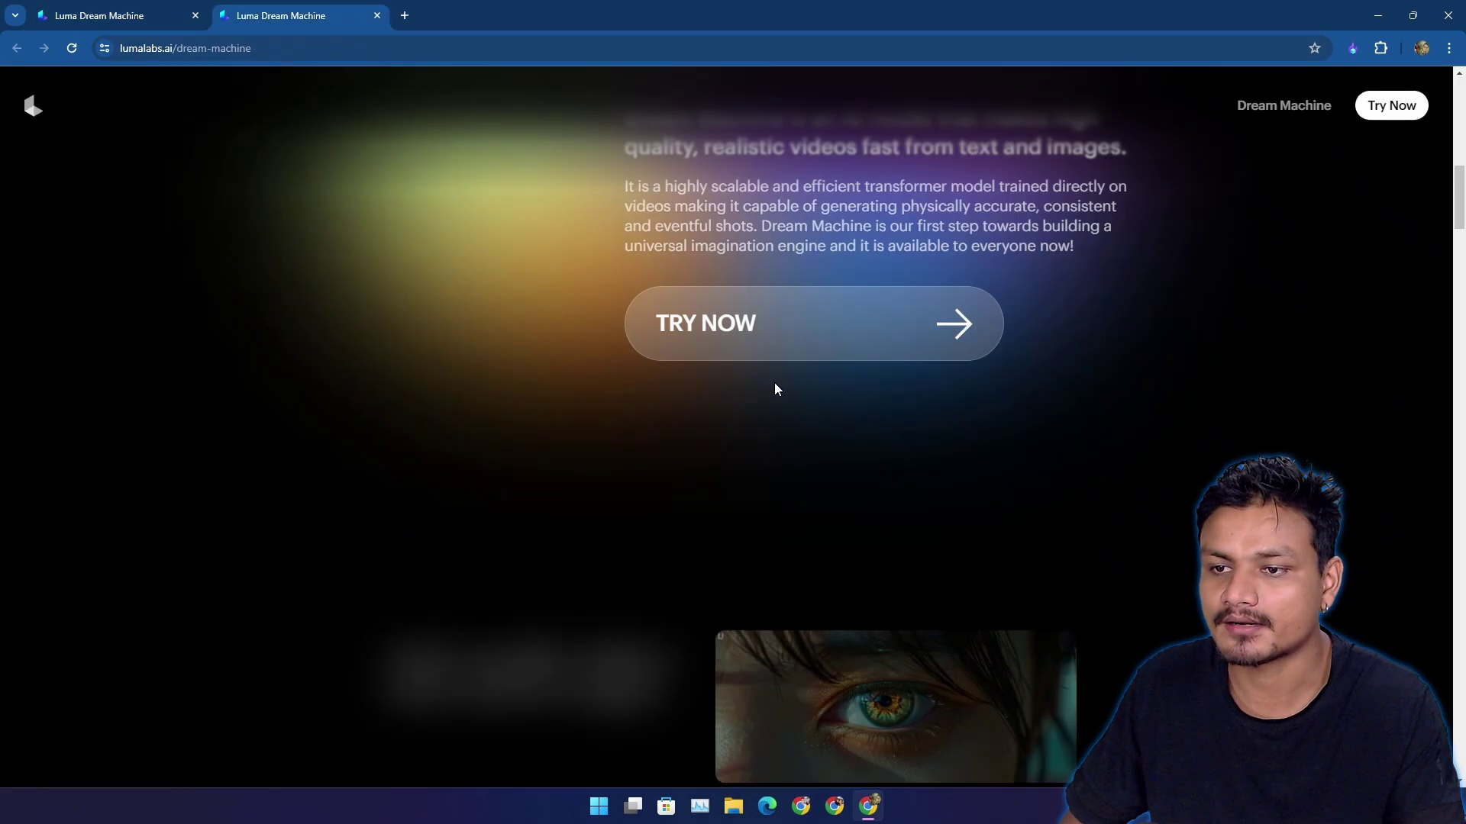
scroll(824, 420, "down", 5)
scroll(882, 455, "down", 5)
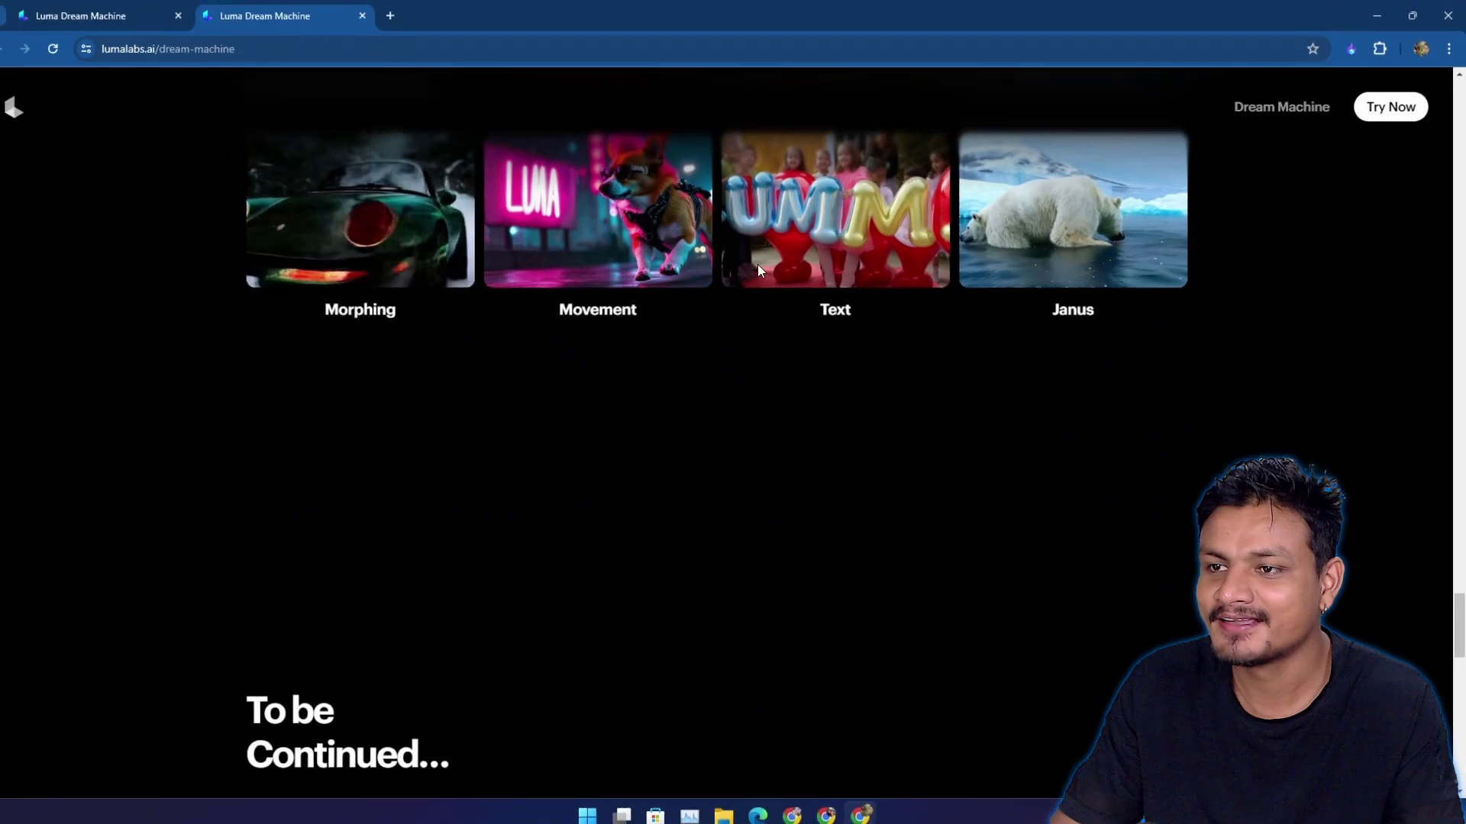
scroll(771, 275, "up", 3)
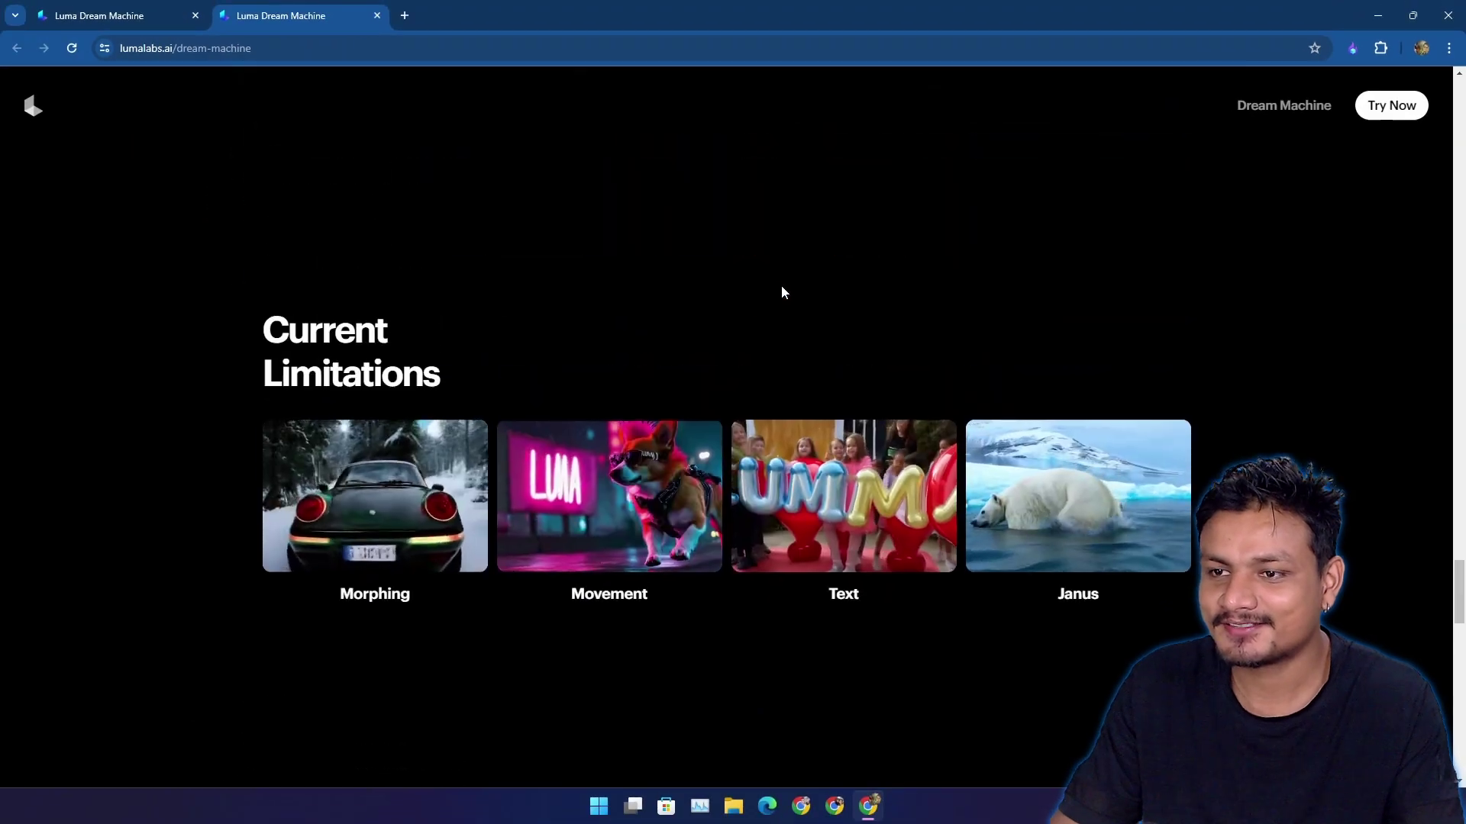
scroll(786, 298, "up", 3)
scroll(800, 313, "up", 3)
scroll(824, 328, "up", 2)
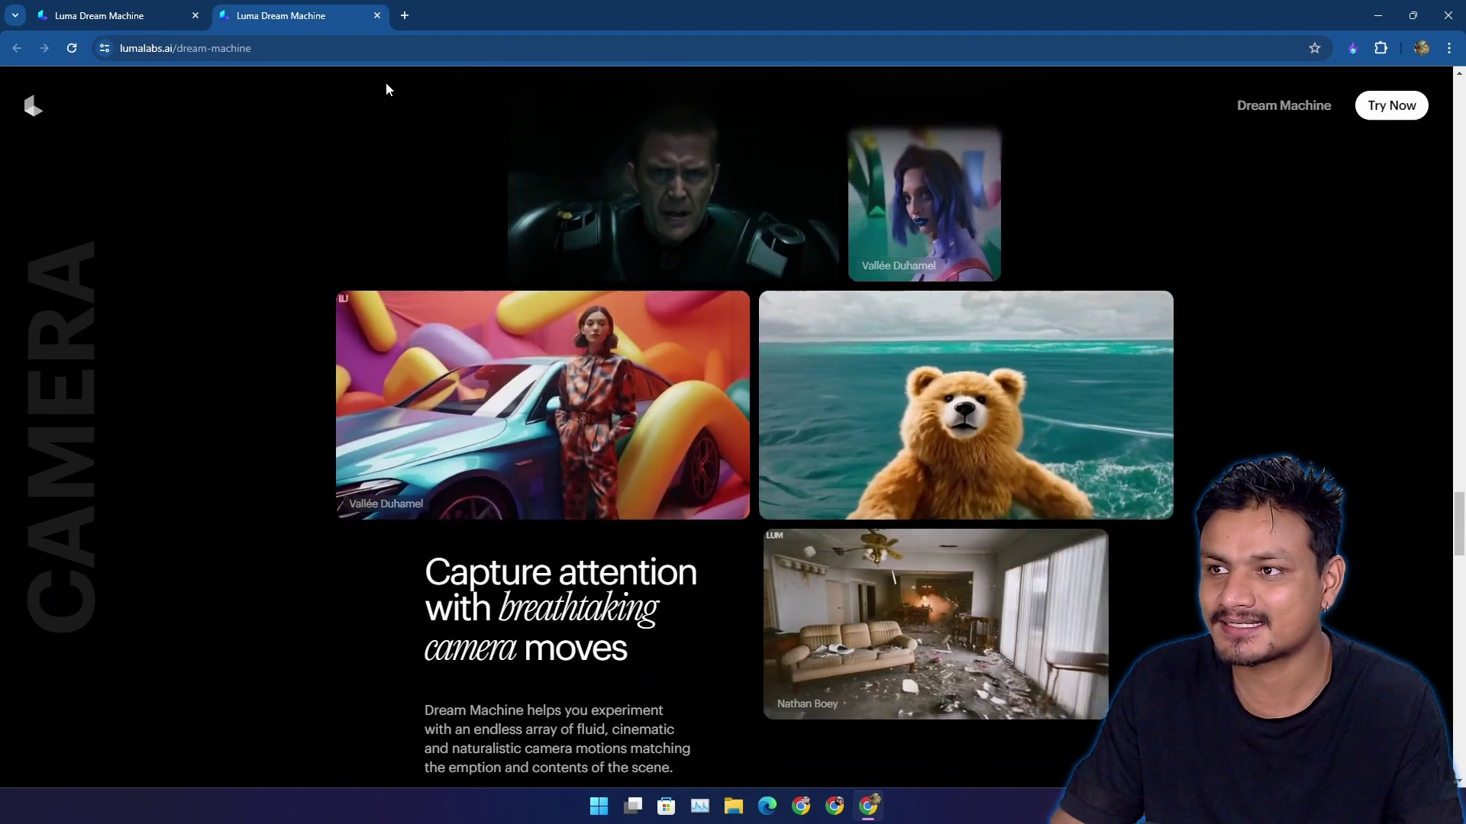
left_click(378, 16)
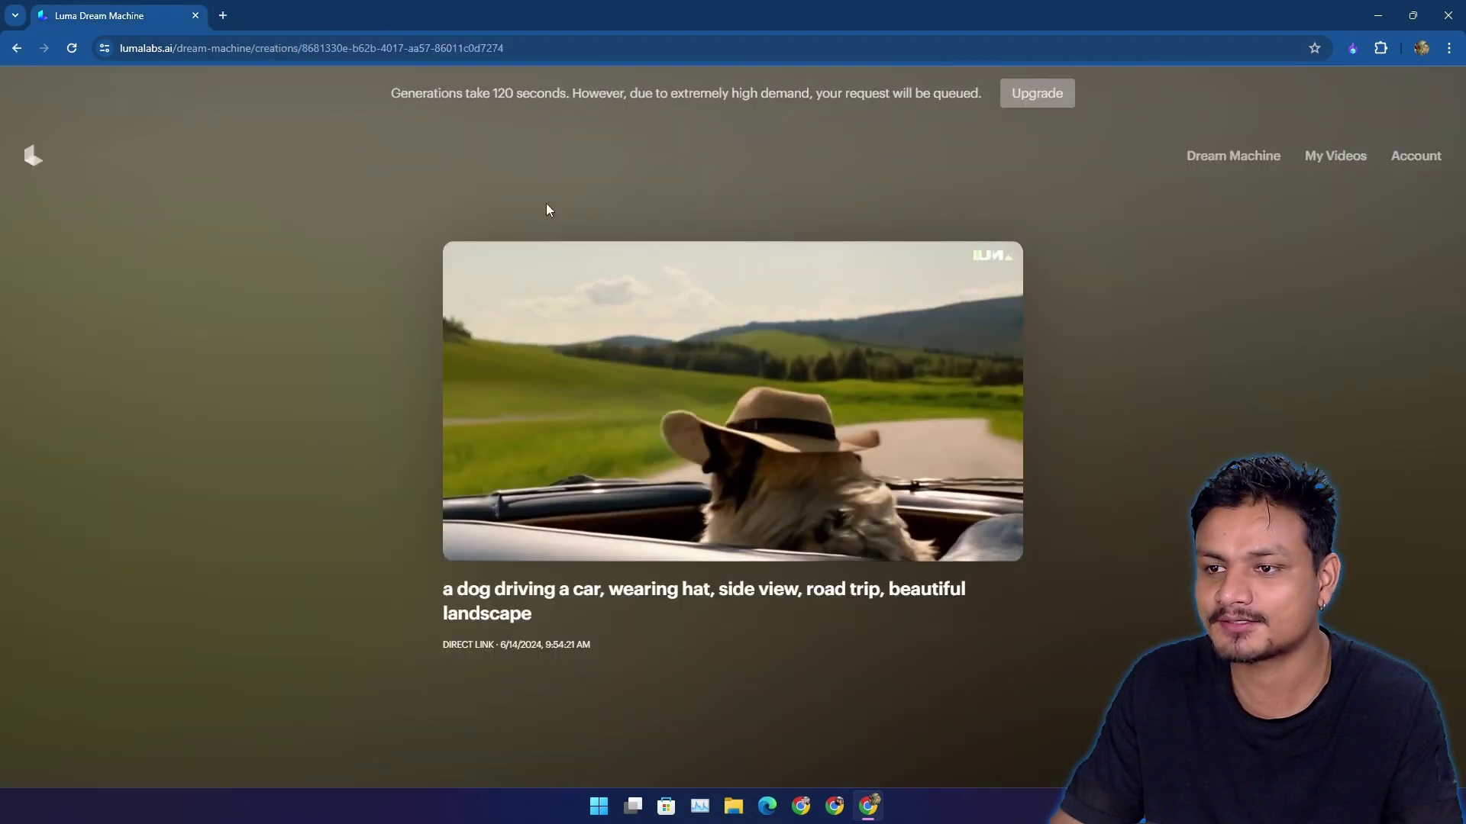
left_click(547, 204)
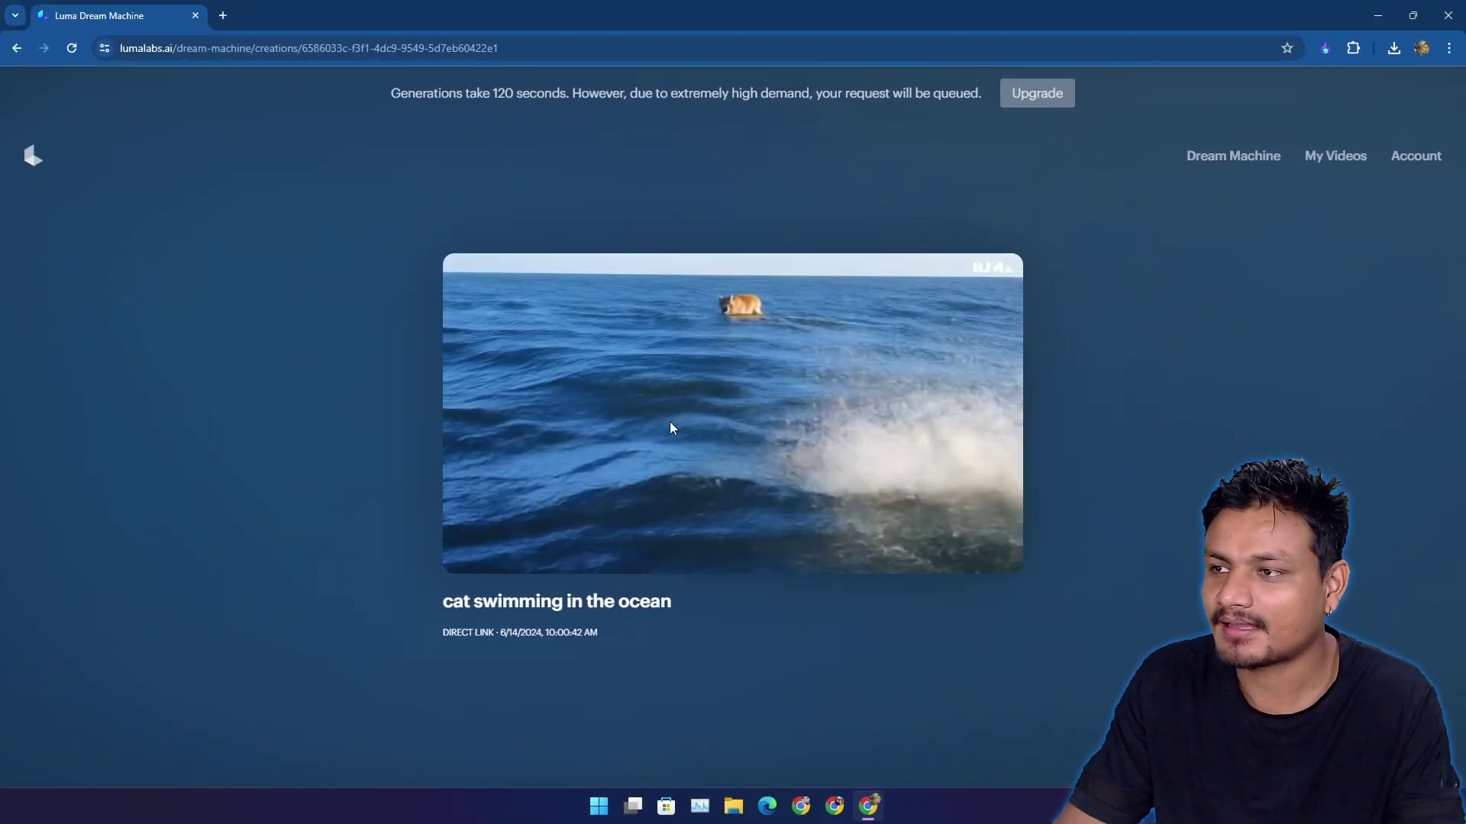
left_click(16, 47)
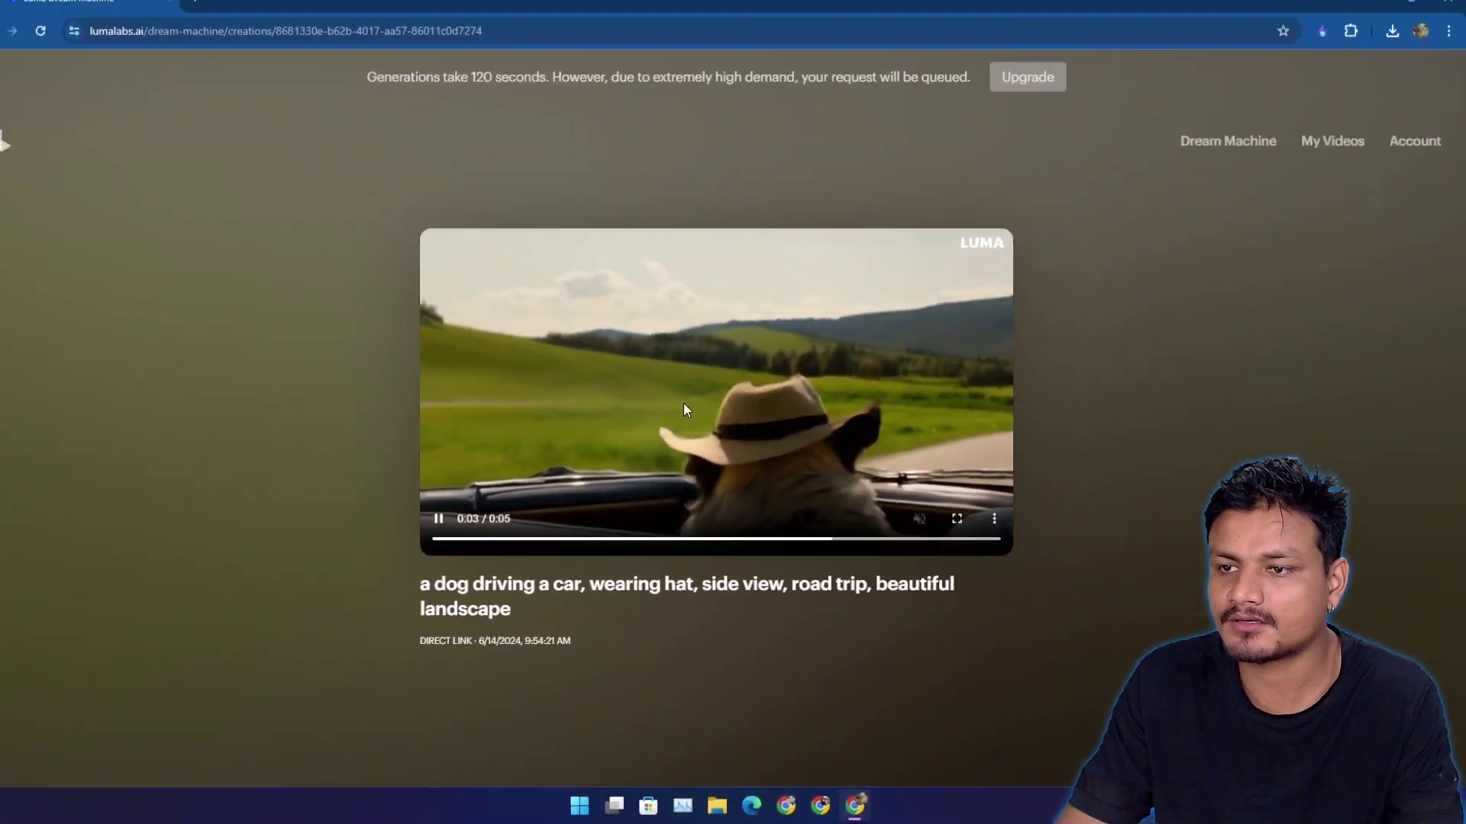
Step: Dismiss the dog video's context menu and go to the Dream Machine landing page
right_click(701, 413)
left_click(785, 497)
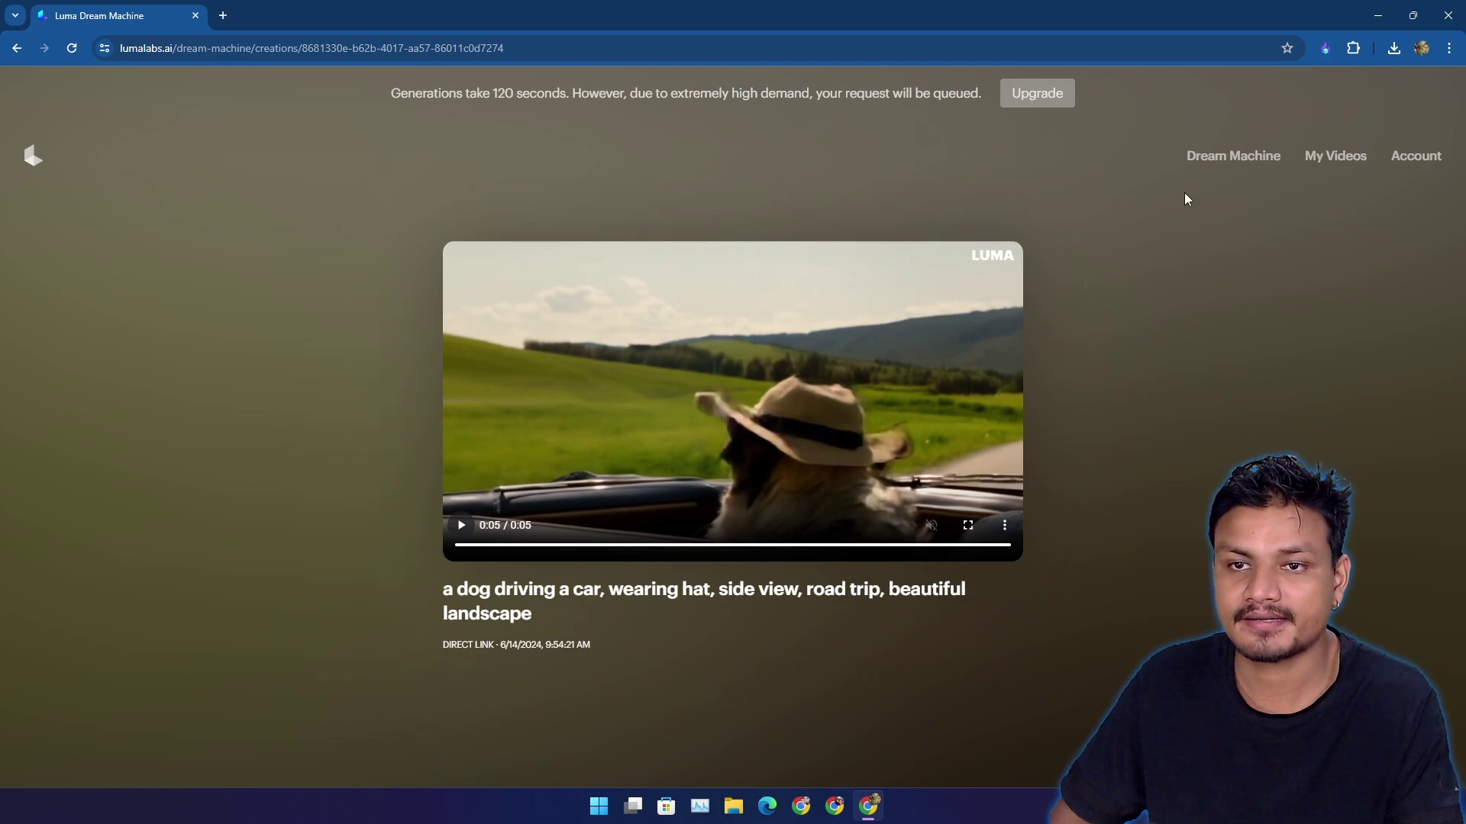
left_click(1222, 158)
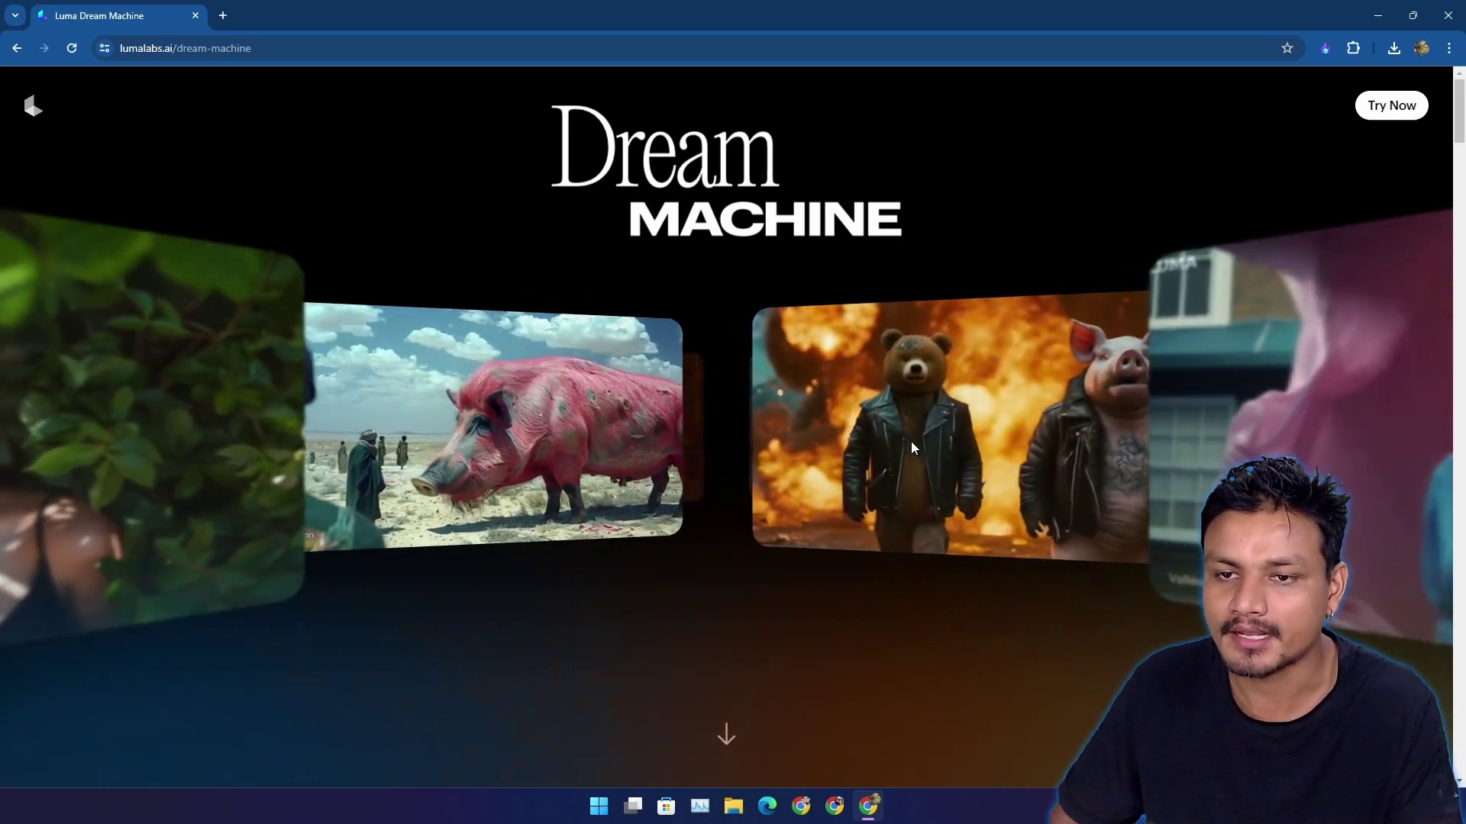
Step: Scroll down to the Dream worlds showcase section, then close the browser window
scroll(910, 441, "down", 10)
scroll(795, 504, "down", 5)
scroll(794, 428, "down", 5)
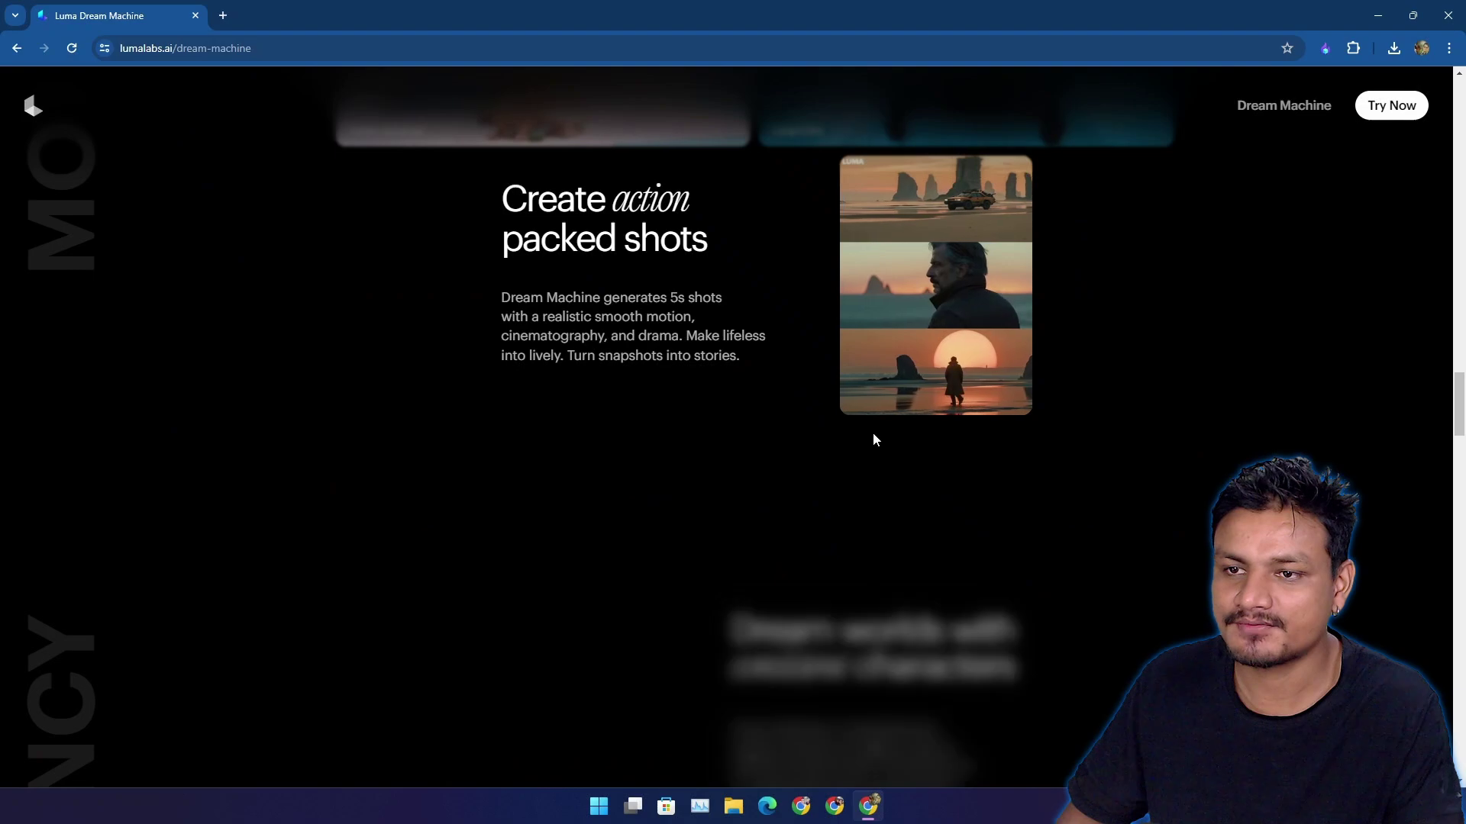
scroll(839, 443, "down", 5)
scroll(756, 454, "down", 4)
scroll(733, 454, "up", 4)
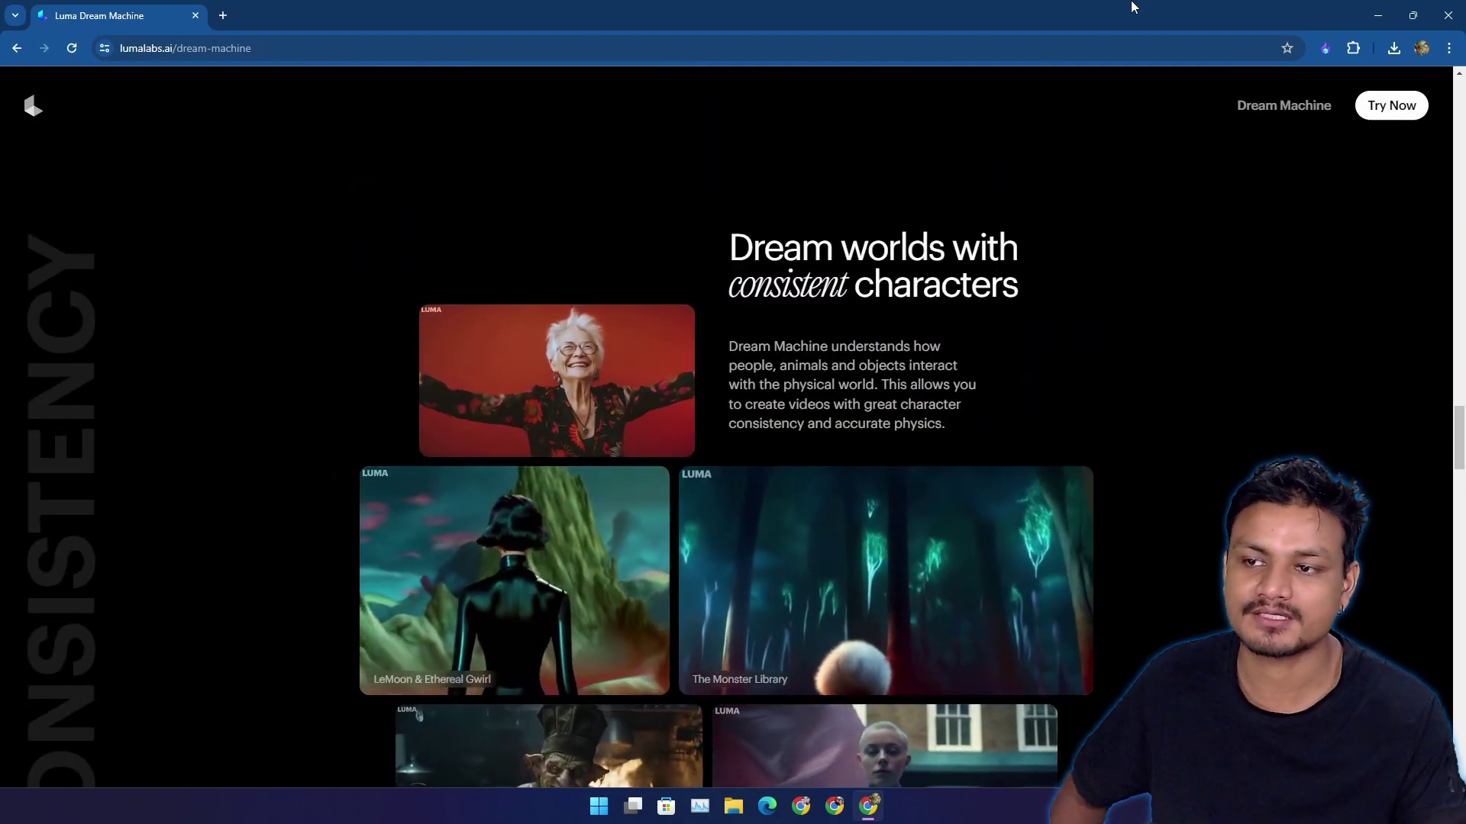
left_click(1442, 11)
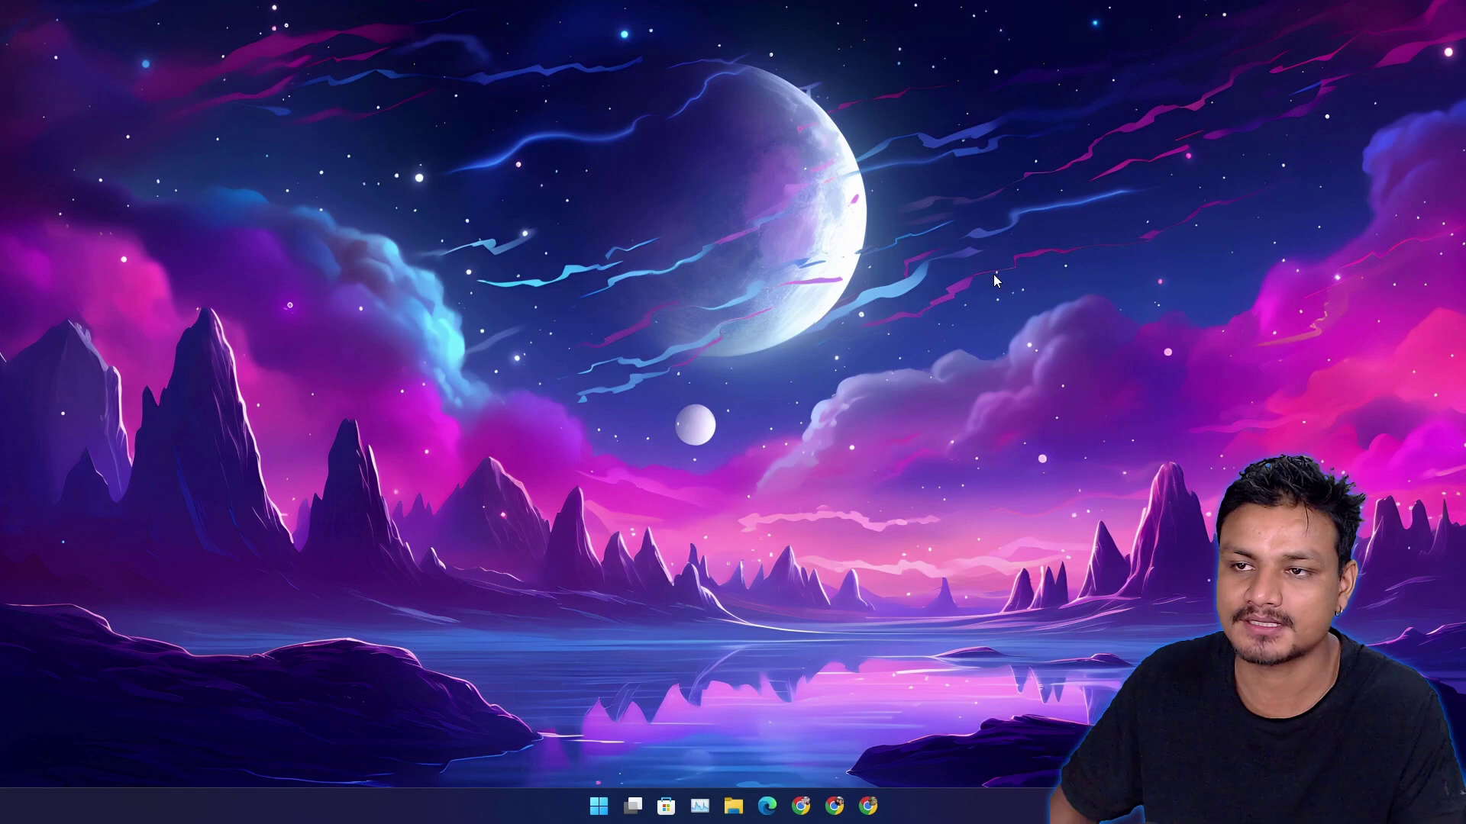